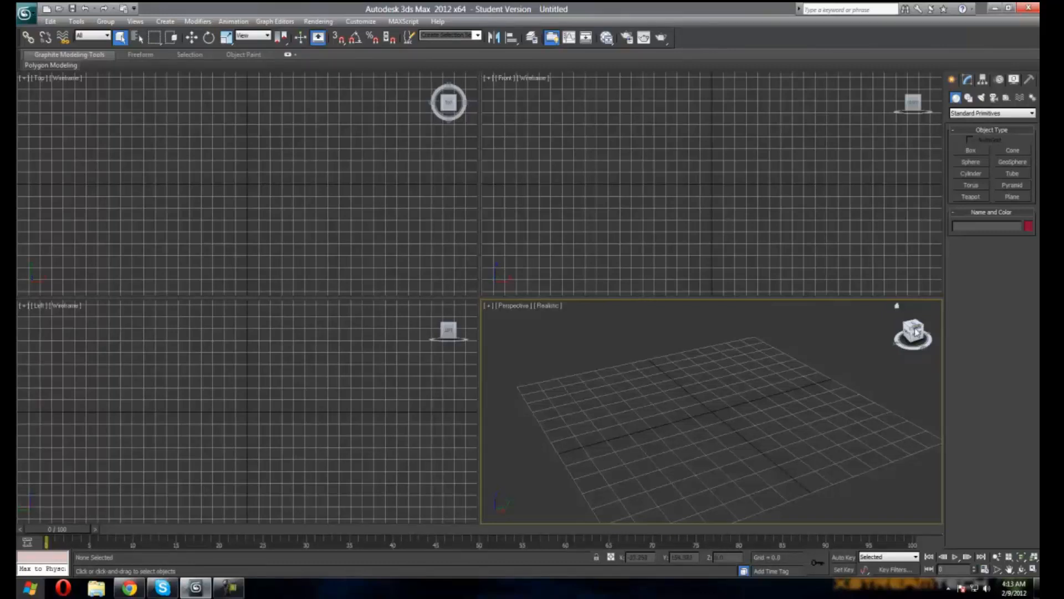
Create a box in the perspective view about 104 long, 112 wide and 71 high.
drag(916, 331, 916, 337)
click(970, 151)
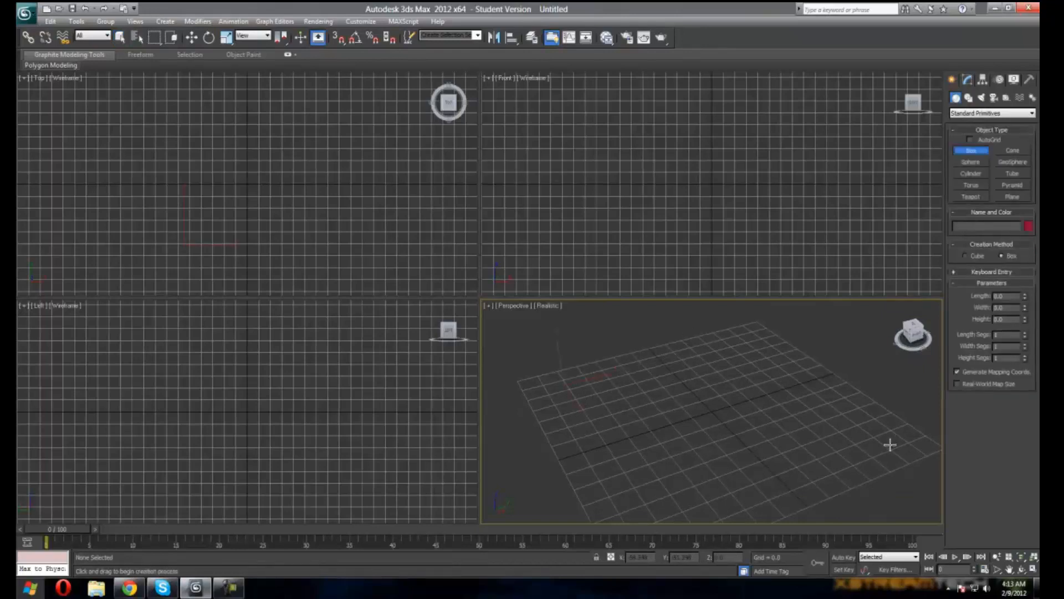
drag(889, 445, 843, 370)
click(817, 295)
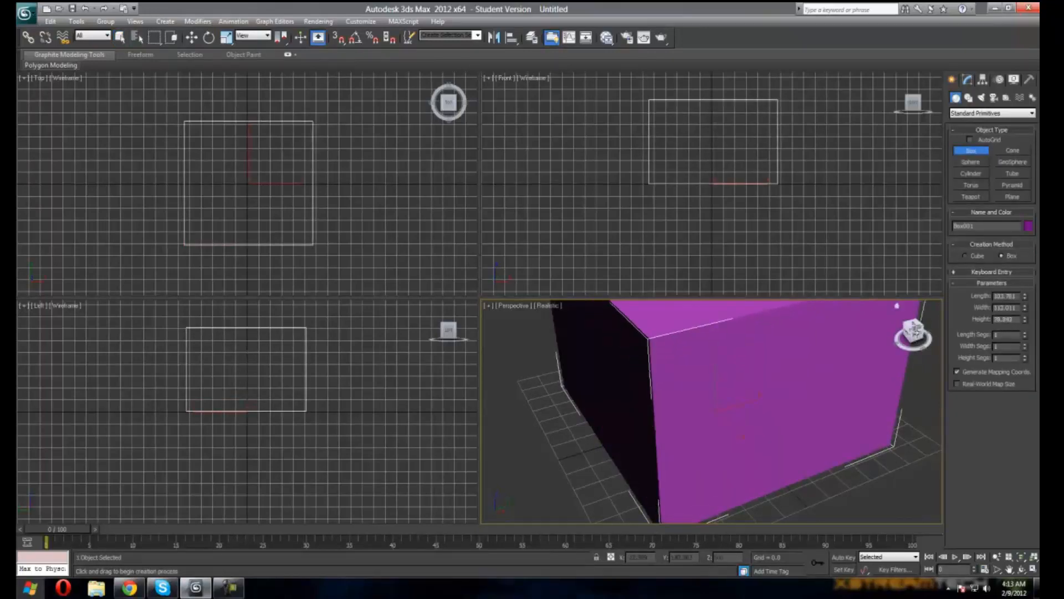
mouse_move(909, 331)
mouse_down()
mouse_move(912, 296)
mouse_move(923, 355)
mouse_move(939, 339)
mouse_move(922, 330)
mouse_up()
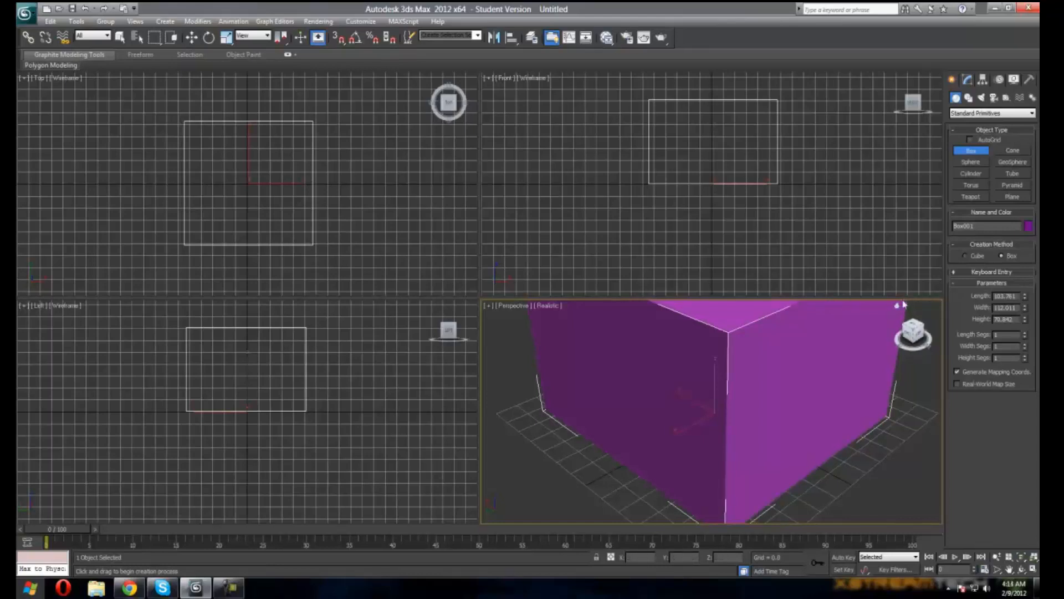
Enlarge the perspective viewport in both directions by shrinking the other three viewports.
drag(892, 245, 893, 228)
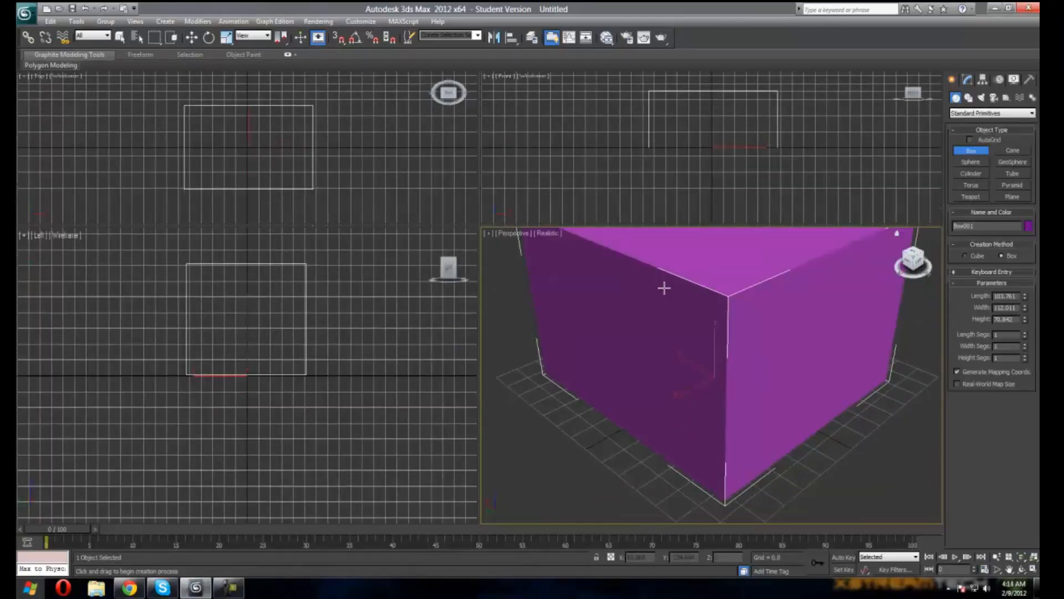
drag(480, 333, 398, 332)
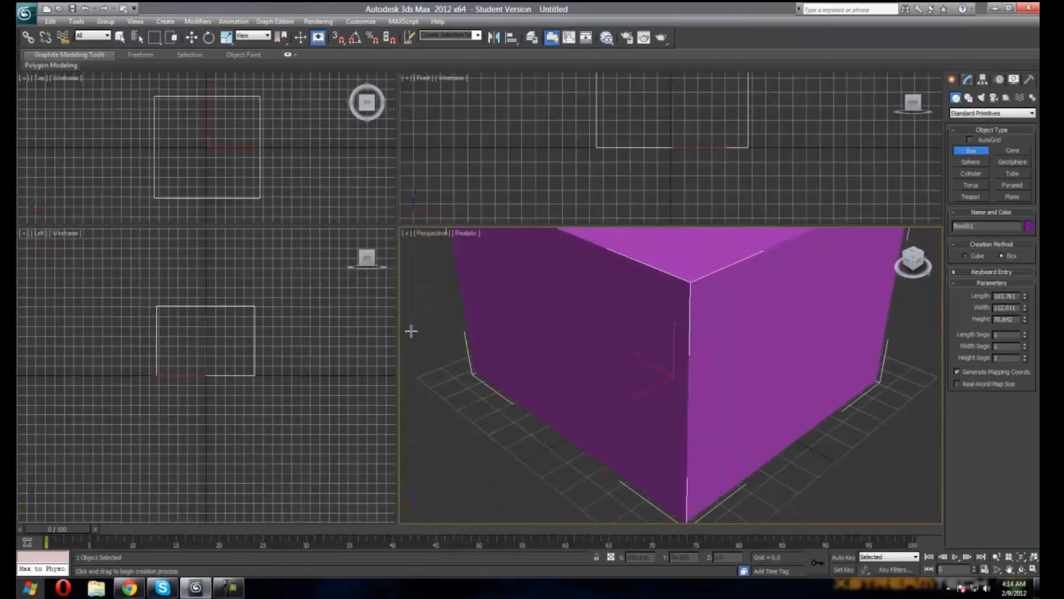
mouse_move(915, 260)
mouse_down()
mouse_move(955, 289)
mouse_move(921, 255)
mouse_move(939, 278)
mouse_move(914, 266)
mouse_up()
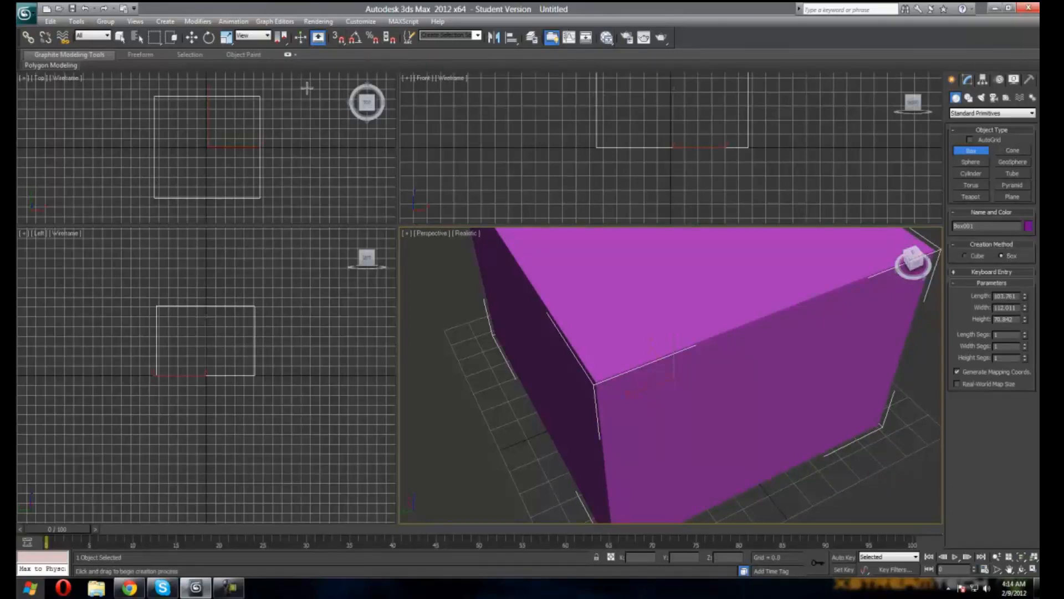
Move the box up about 10 units along Z and shift it slightly along positive X.
click(194, 37)
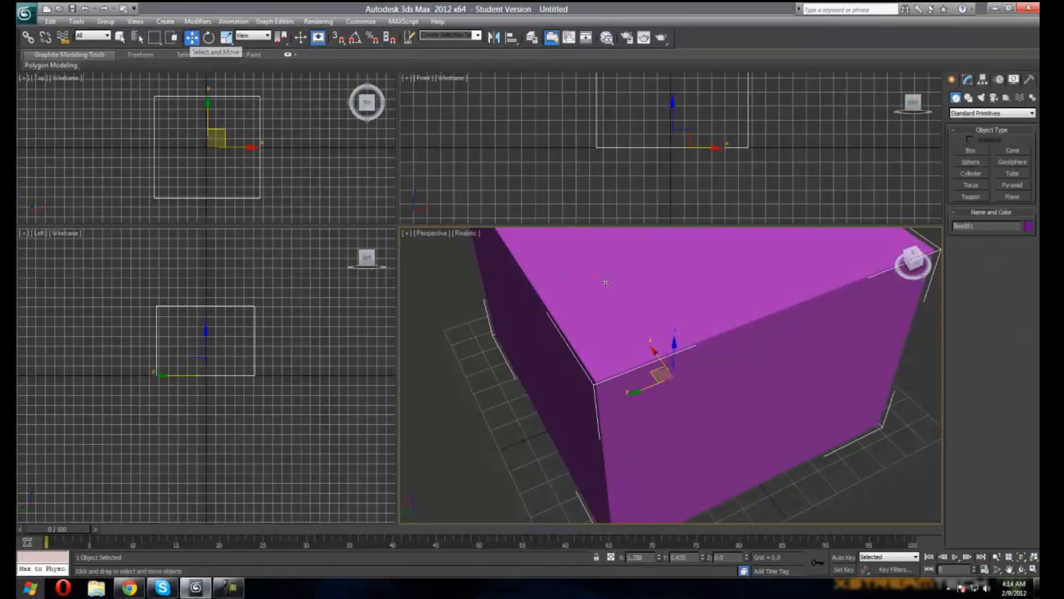
mouse_move(898, 265)
mouse_down()
mouse_move(884, 252)
mouse_move(916, 258)
mouse_up()
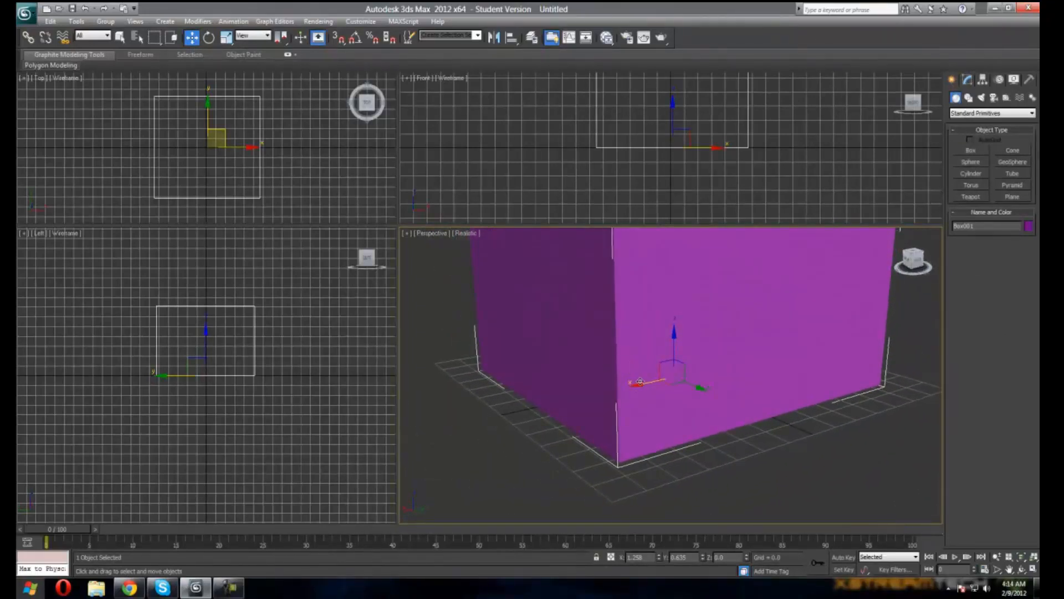
drag(640, 382, 669, 322)
drag(914, 260, 920, 262)
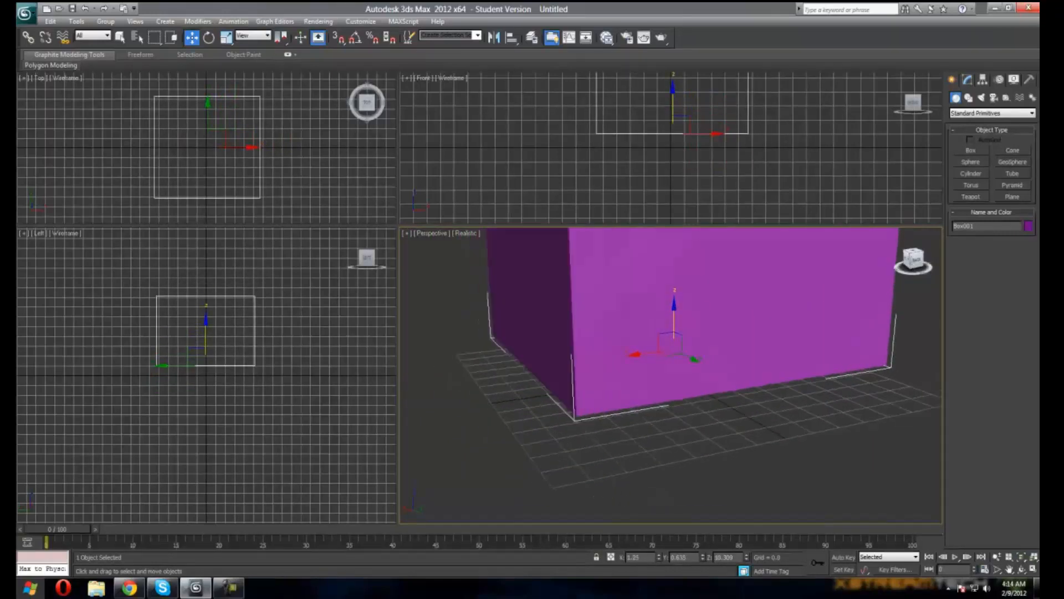
alt+middle_drag(679, 355, 648, 379)
drag(645, 372, 685, 349)
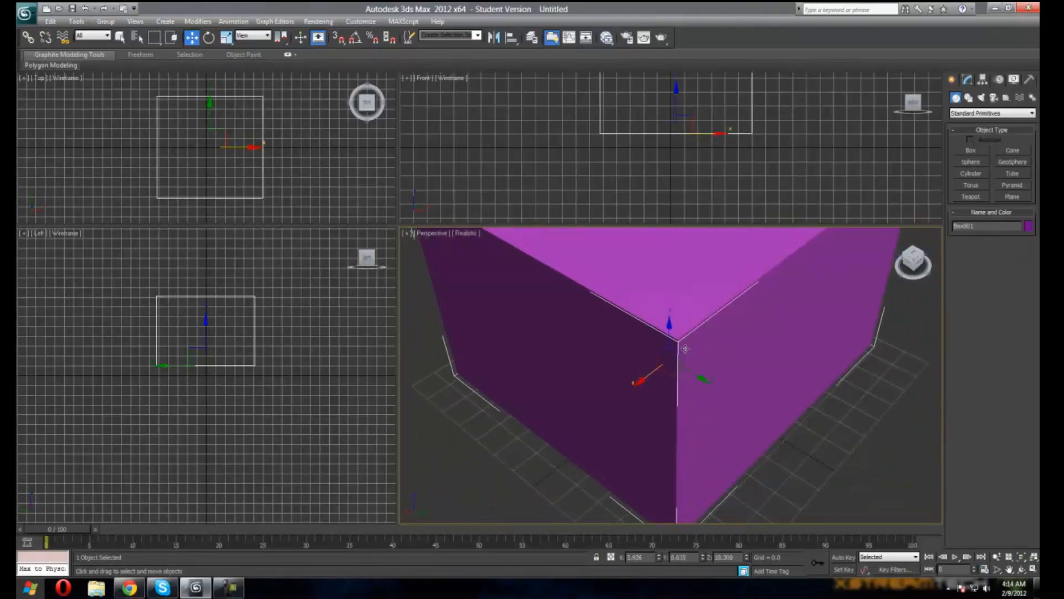
Move the box in the negative X direction and reposition it horizontally along Y.
click(915, 265)
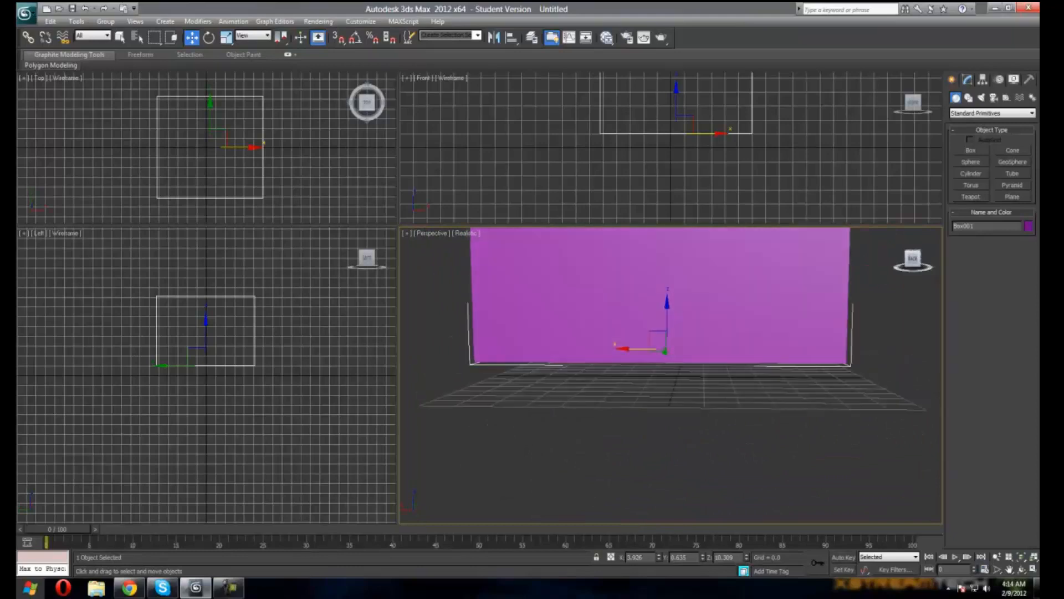
drag(915, 259, 914, 264)
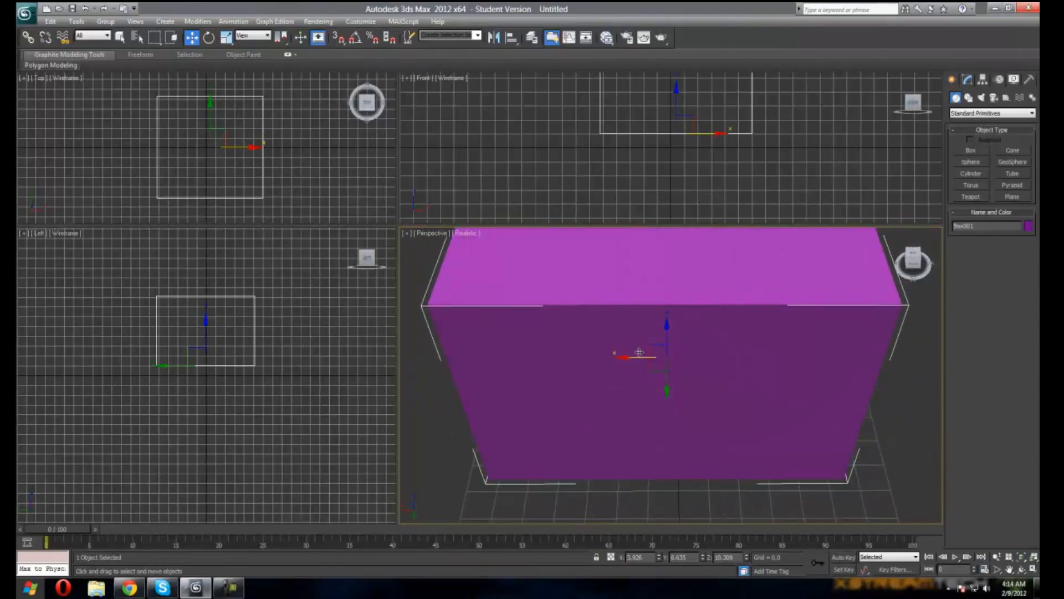
drag(632, 356, 687, 361)
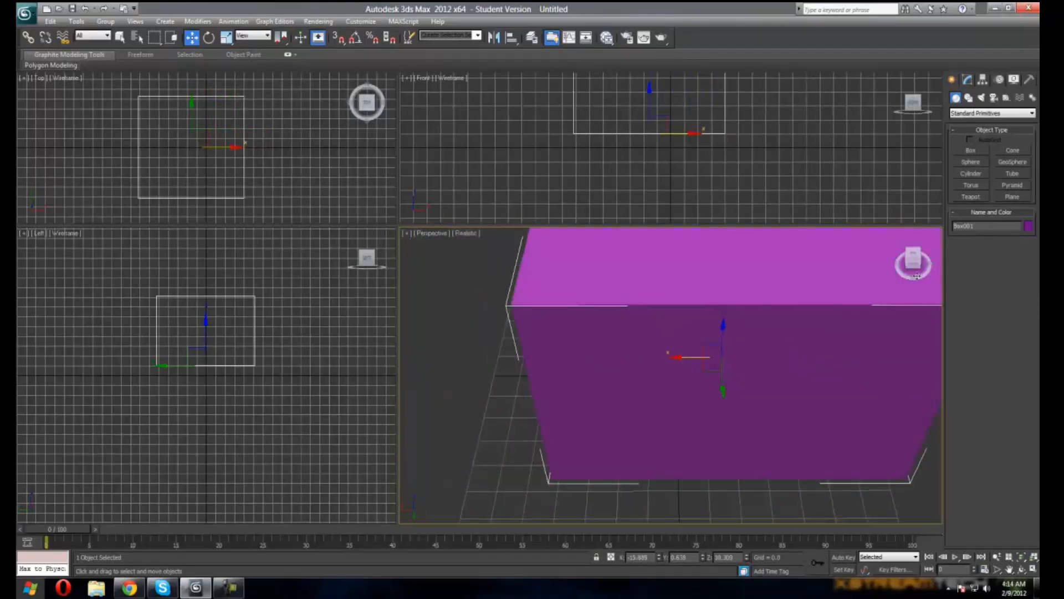
drag(910, 269, 920, 270)
drag(732, 382, 712, 400)
Rotate the box about 90 degrees around its Y axis.
click(210, 37)
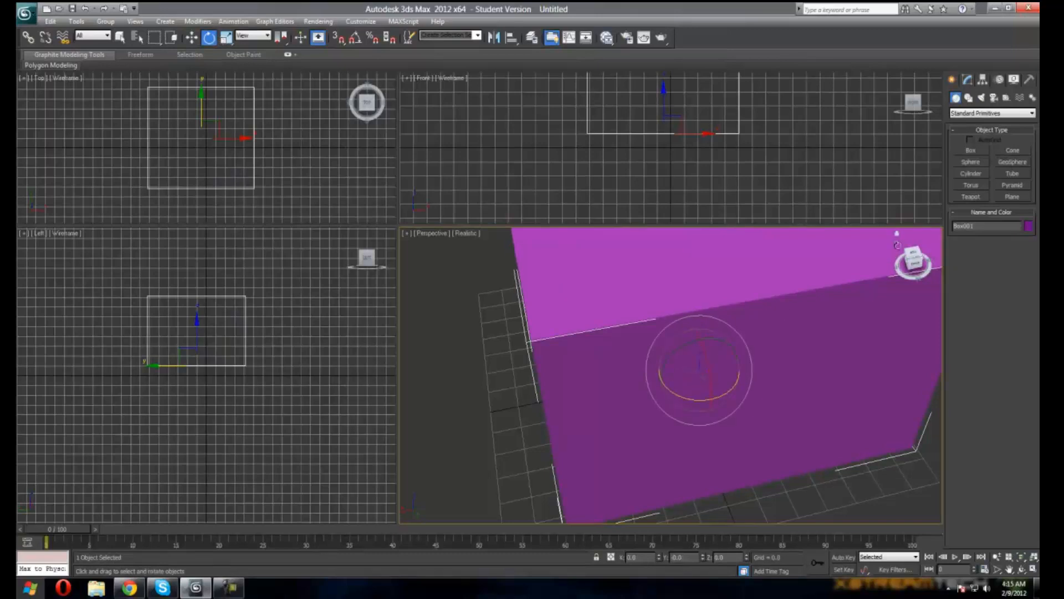
drag(917, 264, 913, 261)
alt+middle_drag(478, 238, 533, 271)
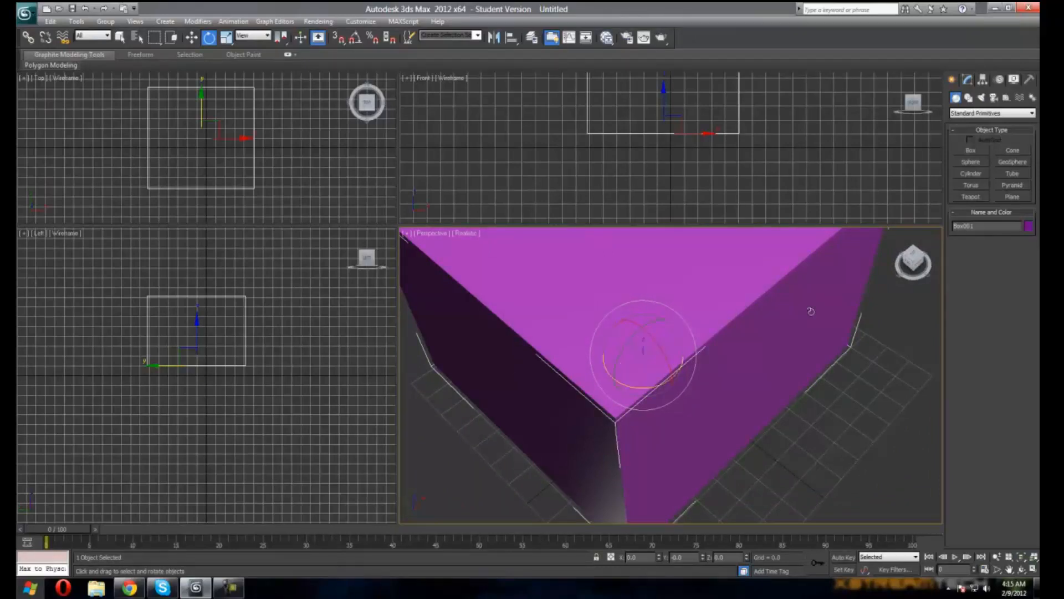
drag(910, 265, 913, 259)
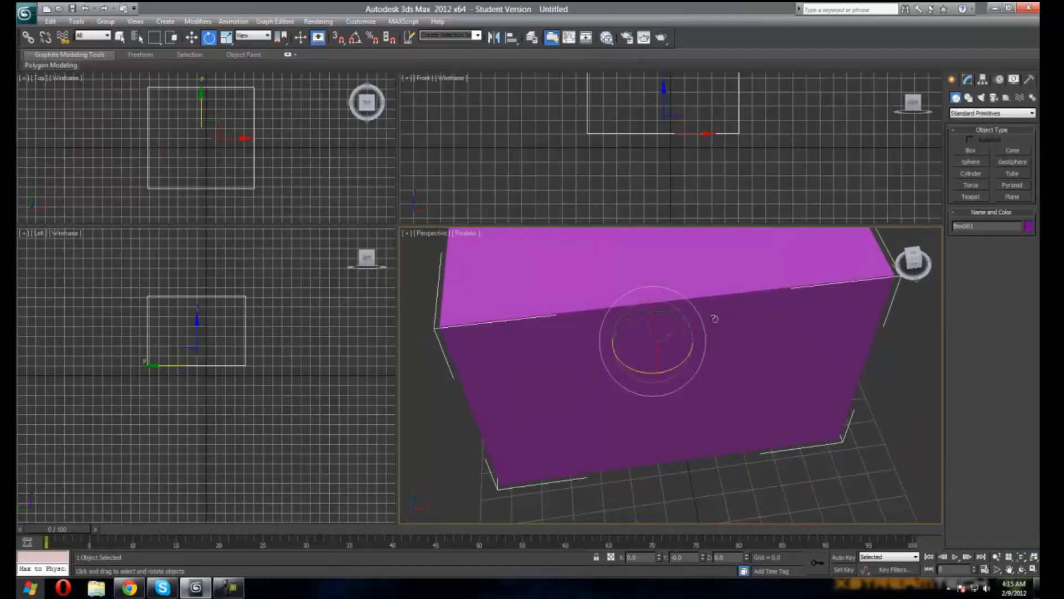
drag(912, 262, 912, 261)
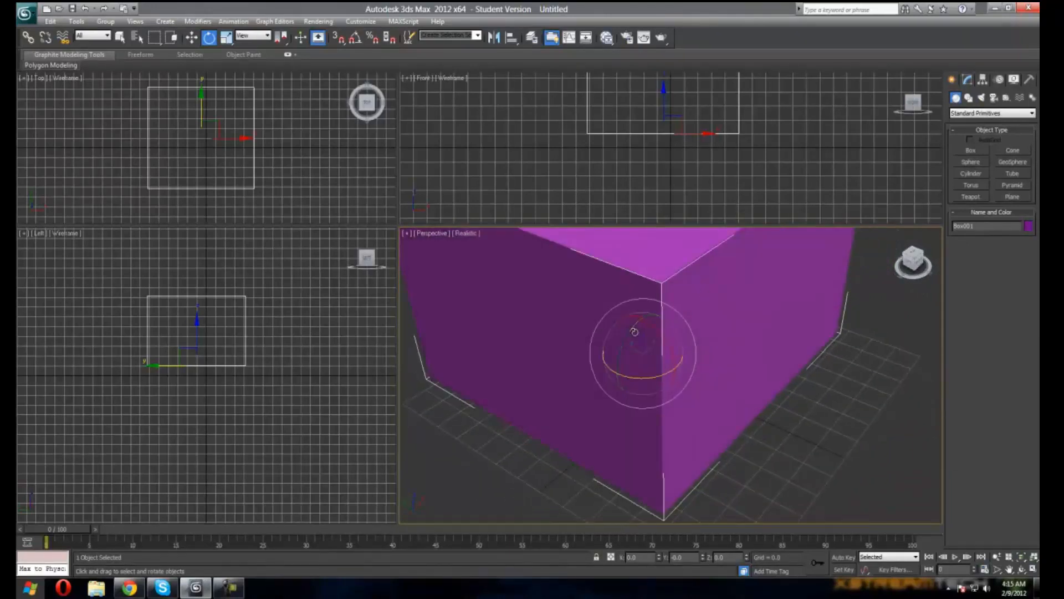
drag(633, 326, 691, 538)
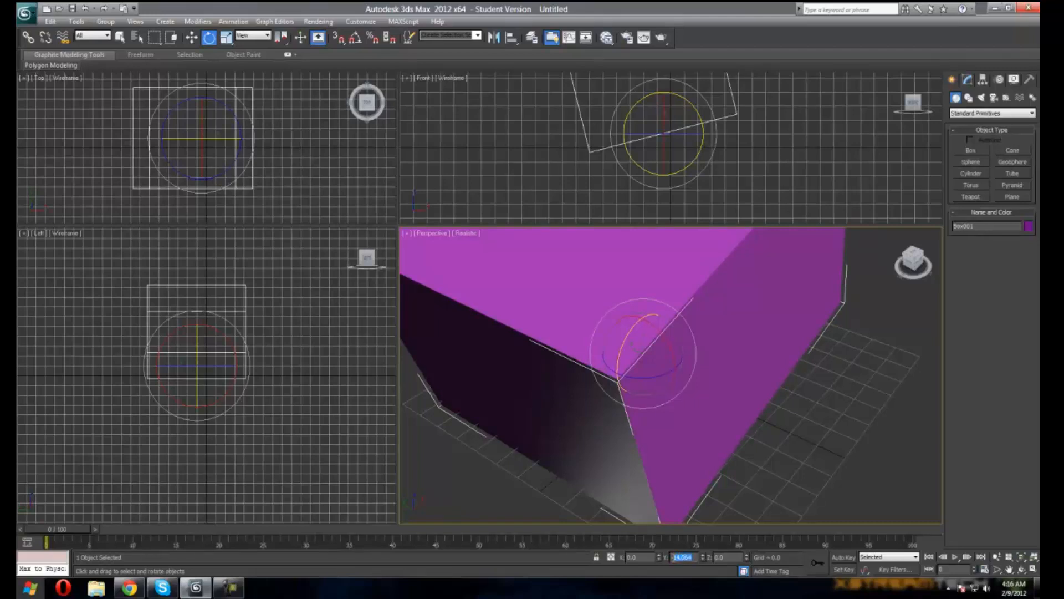
key(Return)
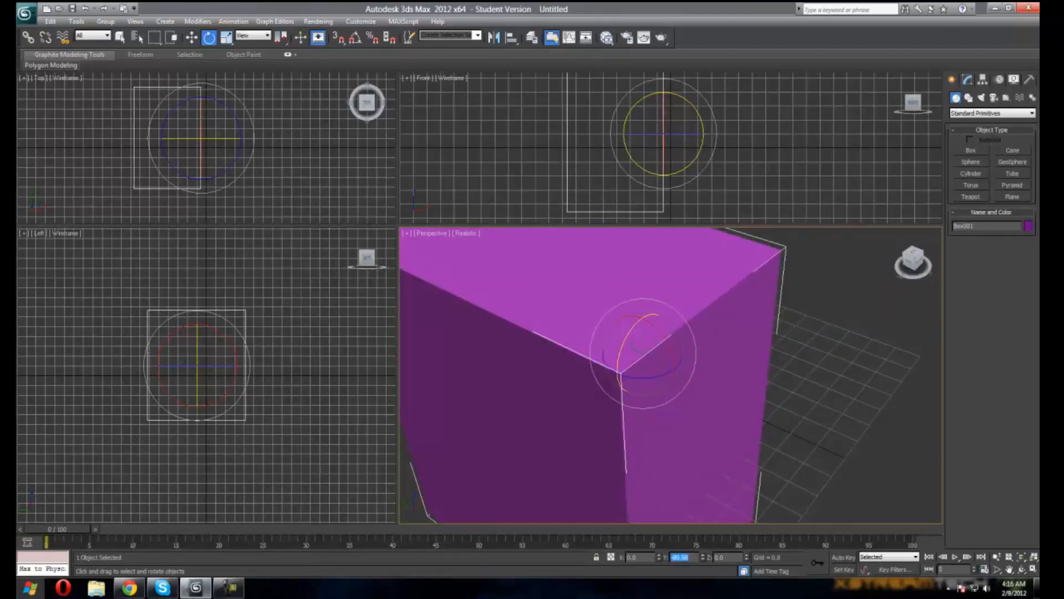
Set the box's Y rotation to 180 degrees so that it is upside down.
drag(912, 256, 875, 230)
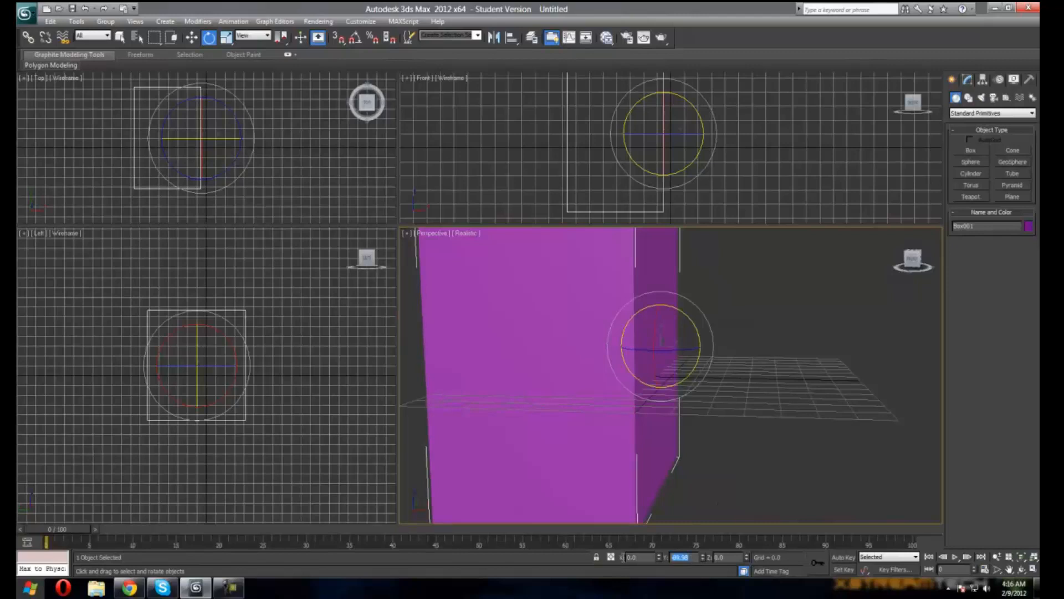
text(180)
key(Return)
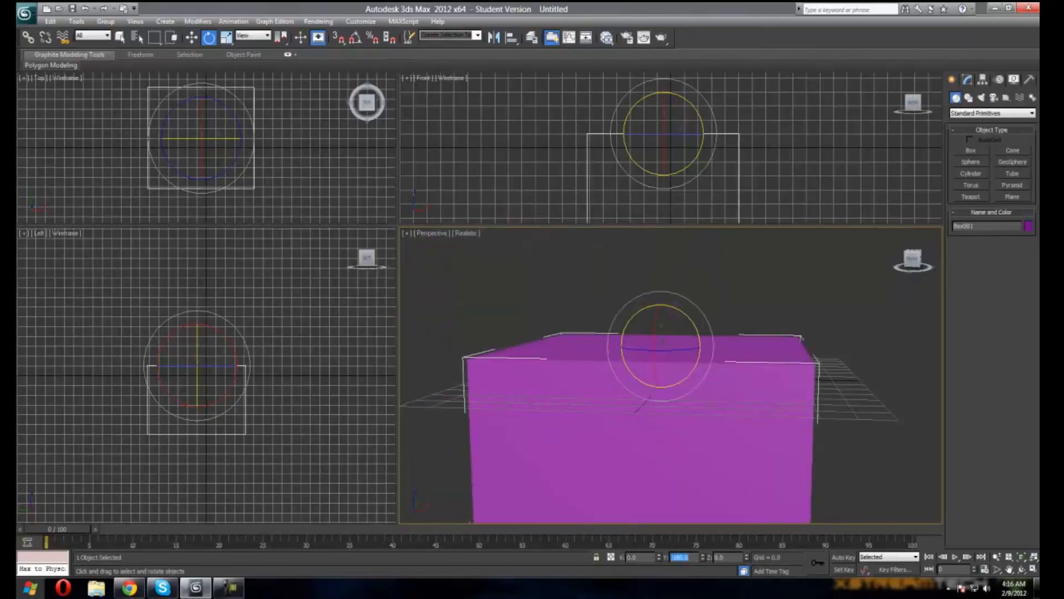
Reset the box's Y rotation to 0 degrees.
mouse_move(916, 260)
mouse_down()
mouse_move(904, 260)
mouse_move(915, 258)
mouse_move(911, 269)
mouse_move(913, 256)
mouse_up()
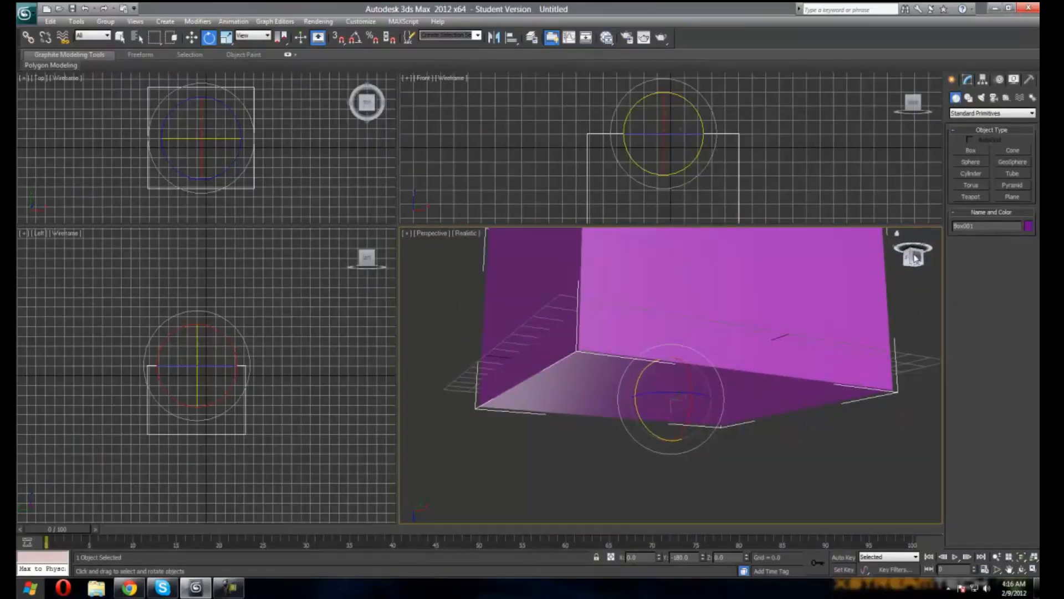
drag(916, 259, 914, 255)
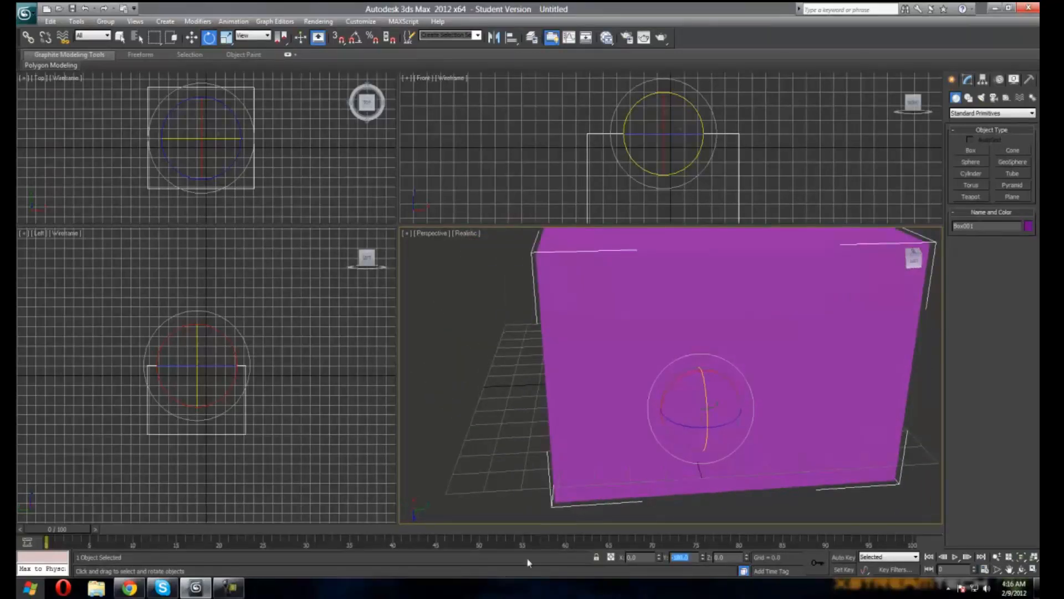
text(0)
key(Return)
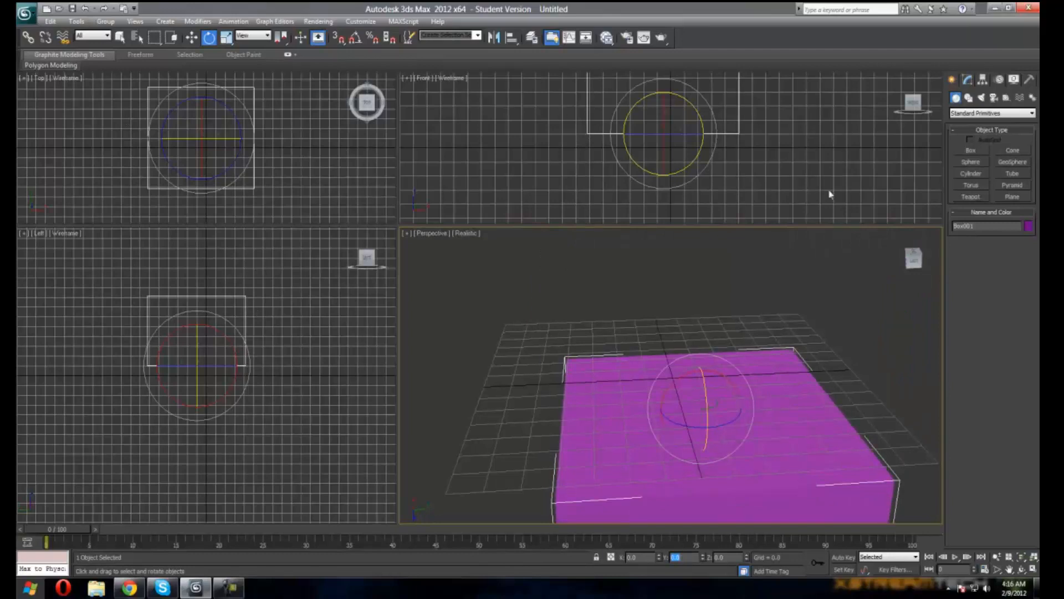
Stretch the box along Z to about 162 percent and squash it back to about 97 percent.
drag(907, 265, 912, 261)
click(227, 38)
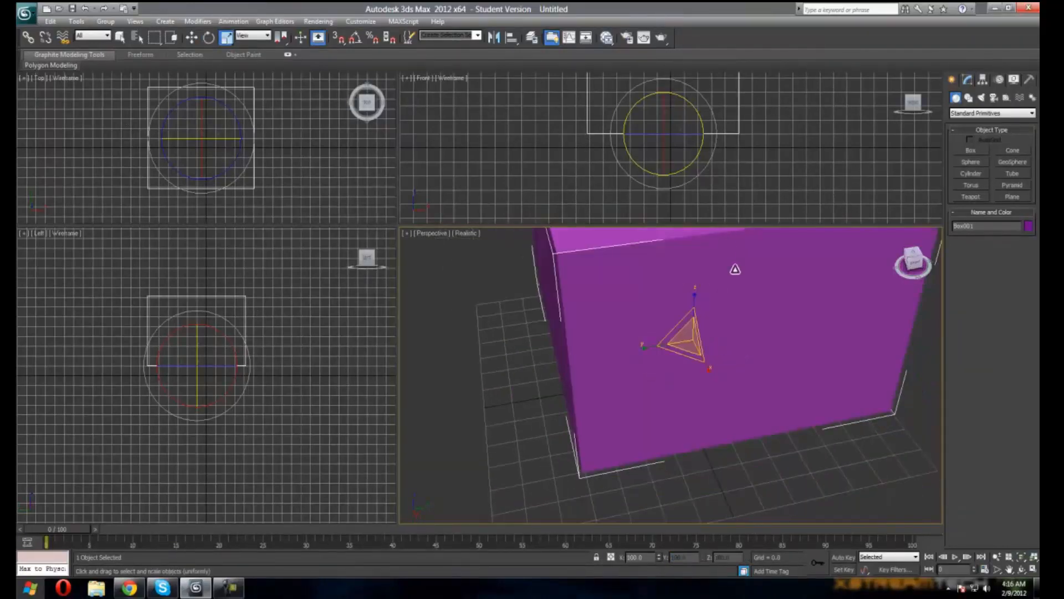
drag(691, 291, 693, 261)
drag(913, 261, 754, 307)
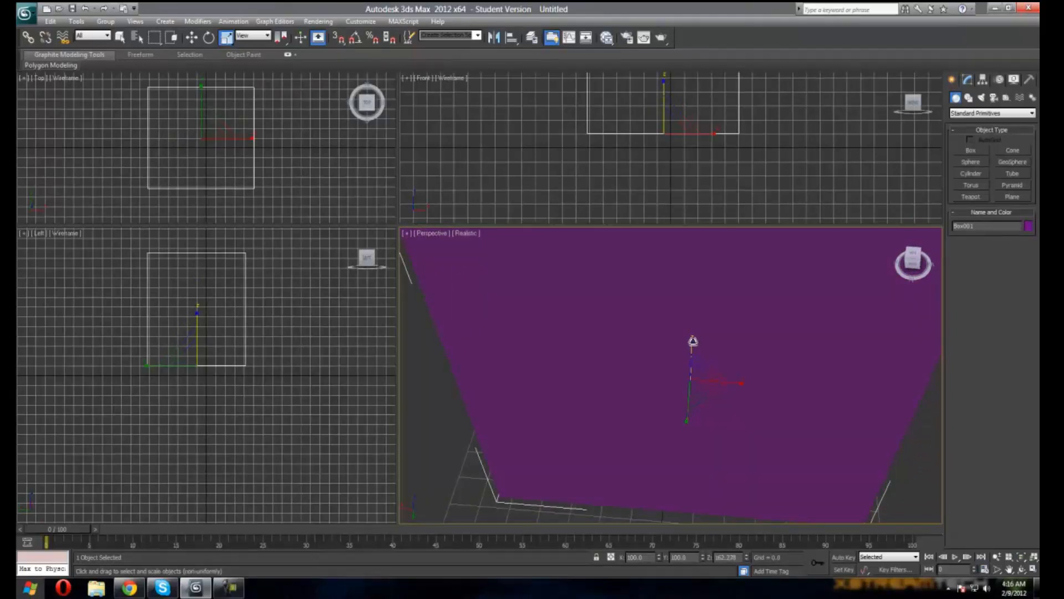
drag(690, 344, 695, 361)
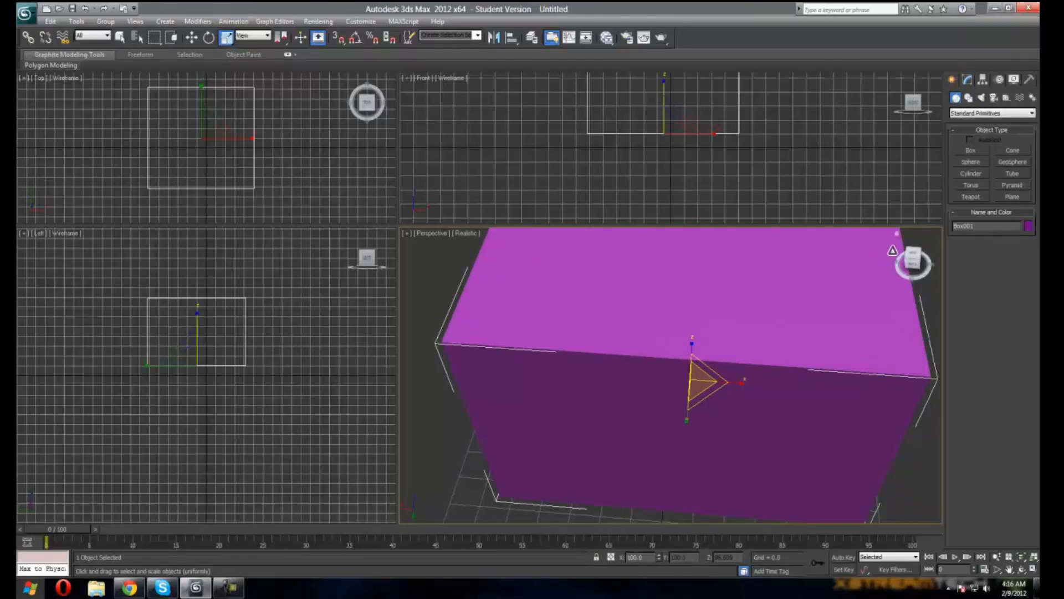
Scale the box along X to about 25 percent and restore its X scale to 100 percent.
click(912, 265)
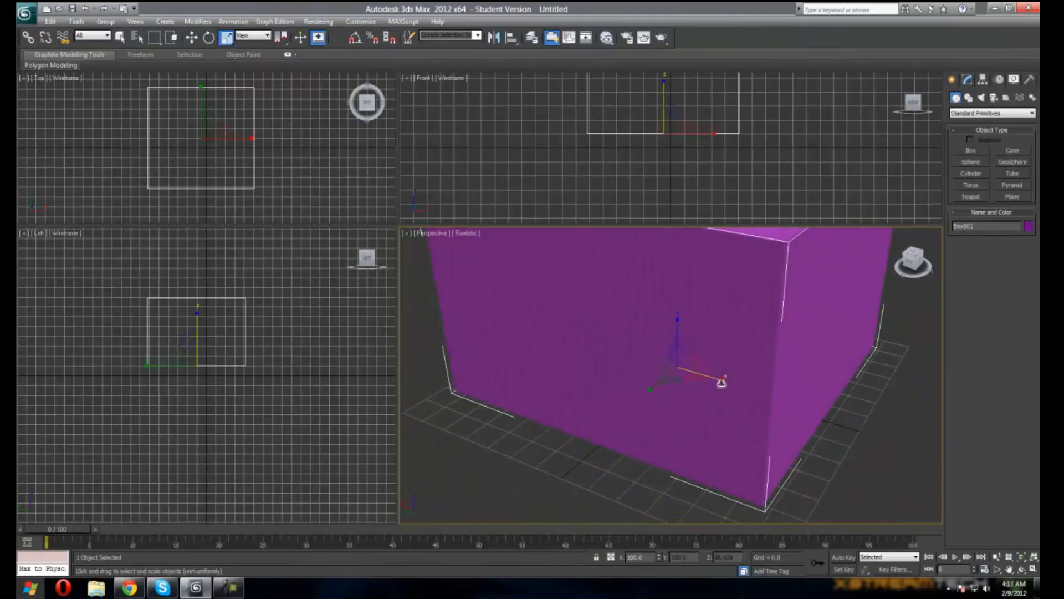
drag(720, 382, 642, 551)
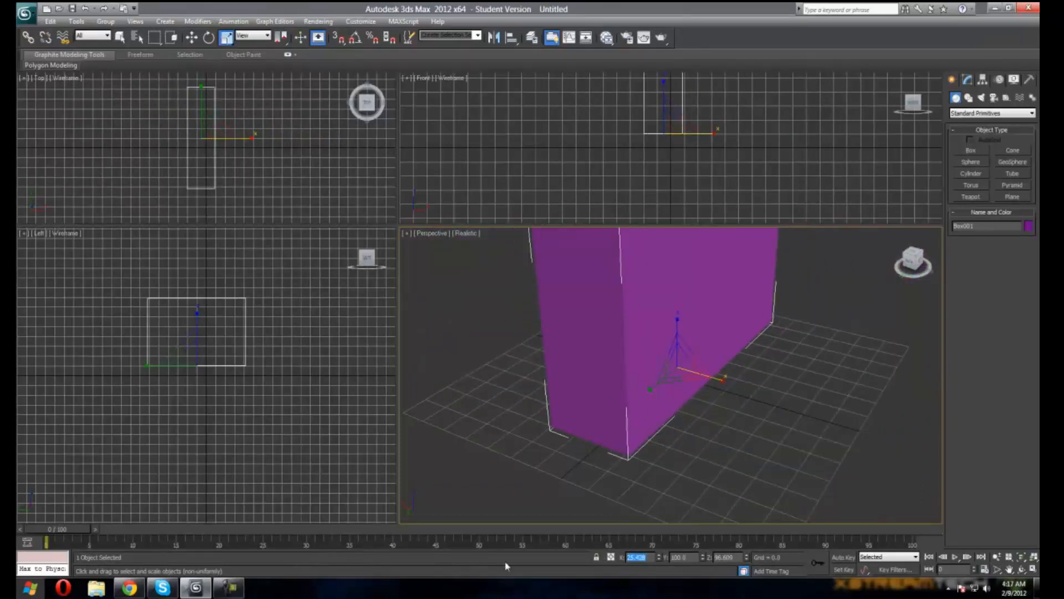
text(2)
key(Return)
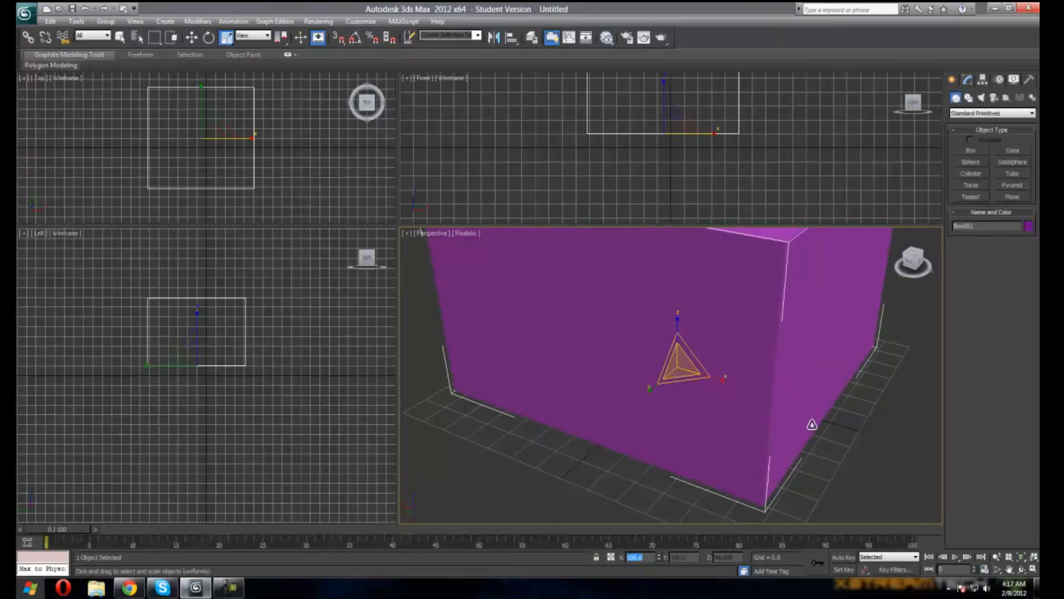
Narrow the box along X and stretch it along Y, and reset its scale values to 100 percent.
drag(723, 381, 651, 493)
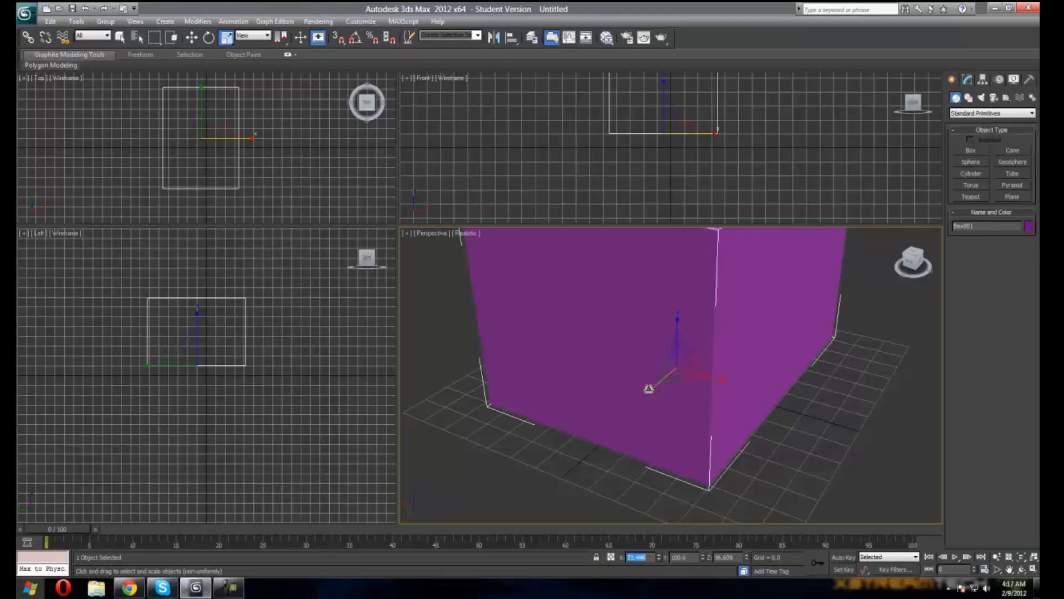
drag(645, 390, 649, 434)
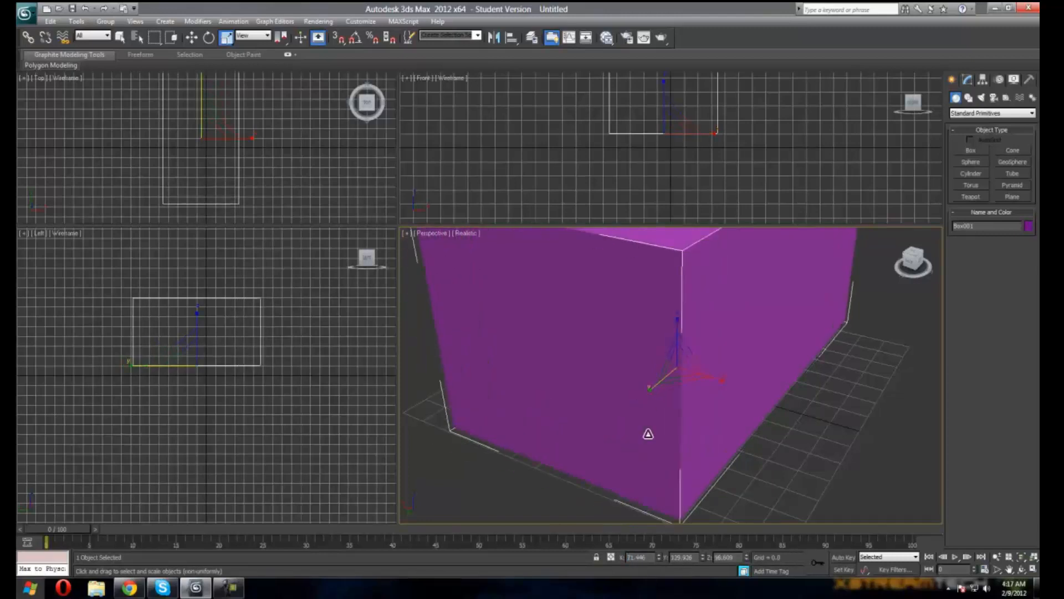
click(646, 553)
text(100)
key(Return)
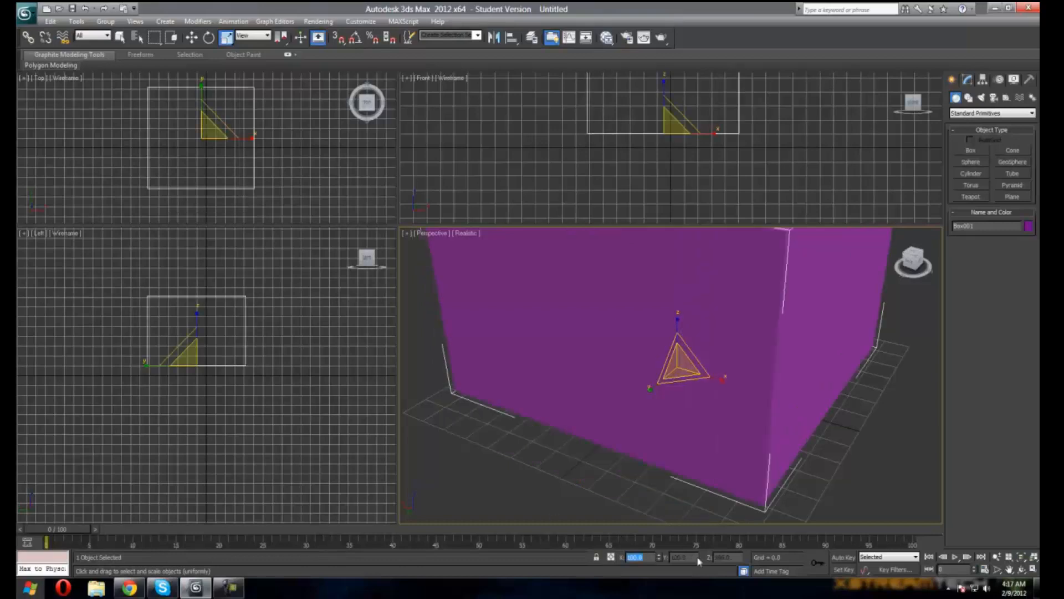
click(740, 442)
mouse_move(917, 260)
mouse_down()
mouse_move(909, 274)
mouse_move(908, 257)
mouse_move(909, 281)
mouse_move(920, 270)
mouse_move(910, 250)
mouse_move(912, 269)
mouse_up()
scroll(909, 281, up, 3)
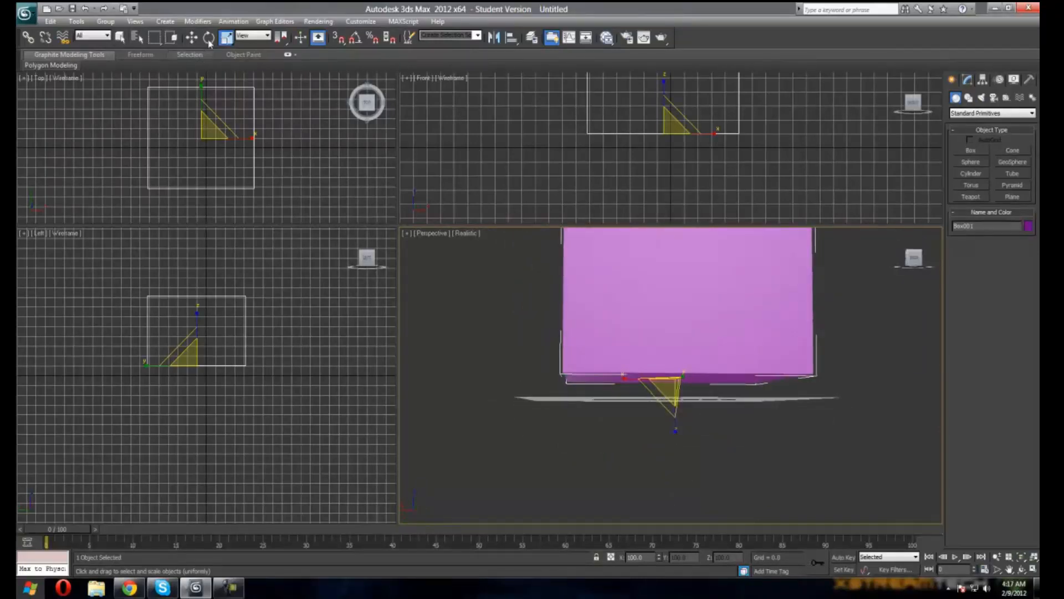
drag(910, 255, 913, 269)
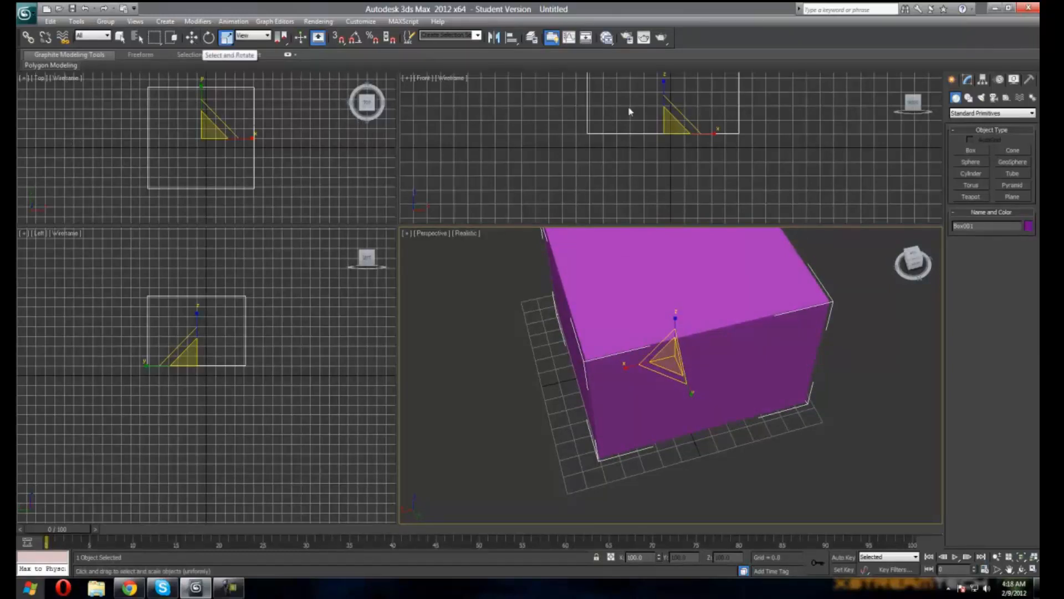
Select the box with the Move tool and lower it in the Front view until its base rests on the grid.
click(191, 42)
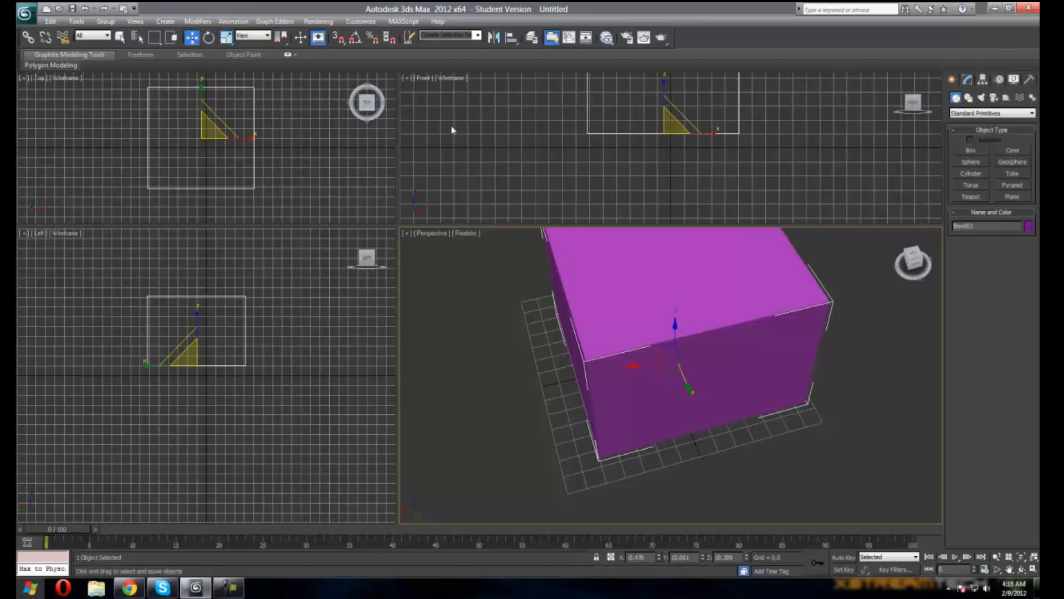
click(663, 94)
click(669, 99)
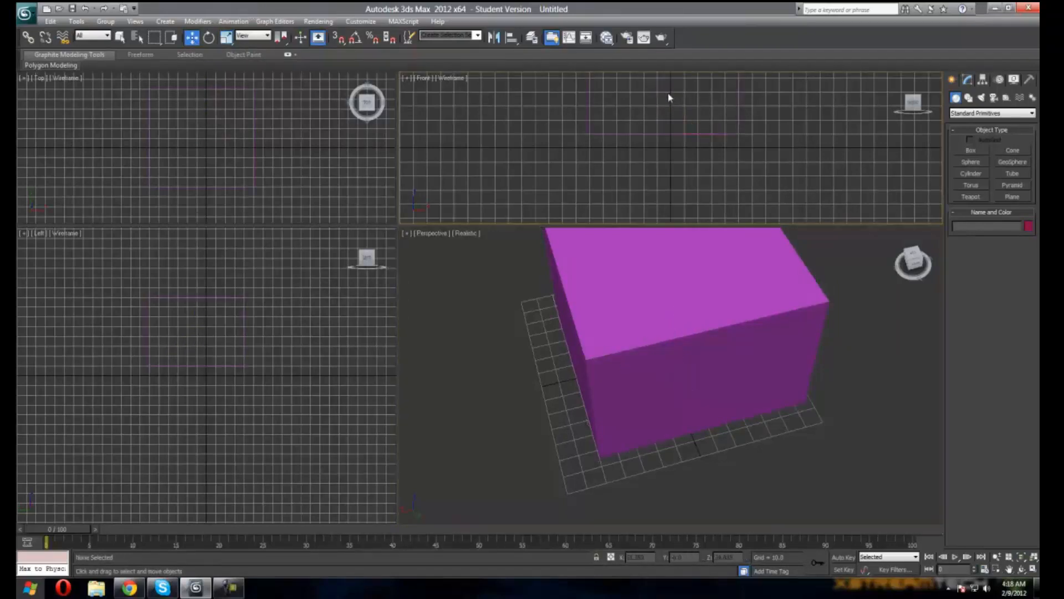
click(658, 133)
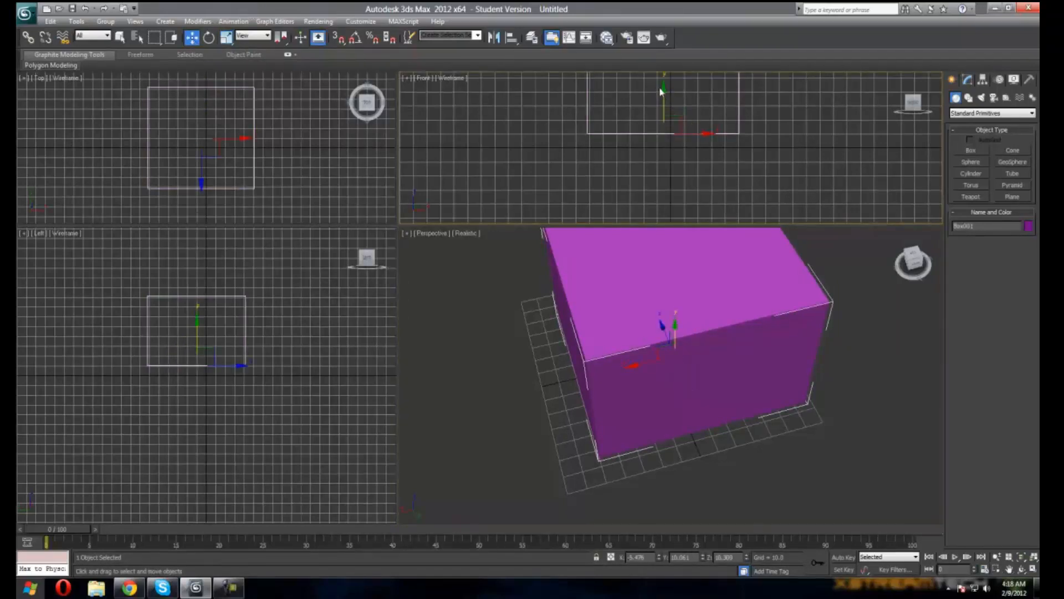
drag(660, 92, 736, 142)
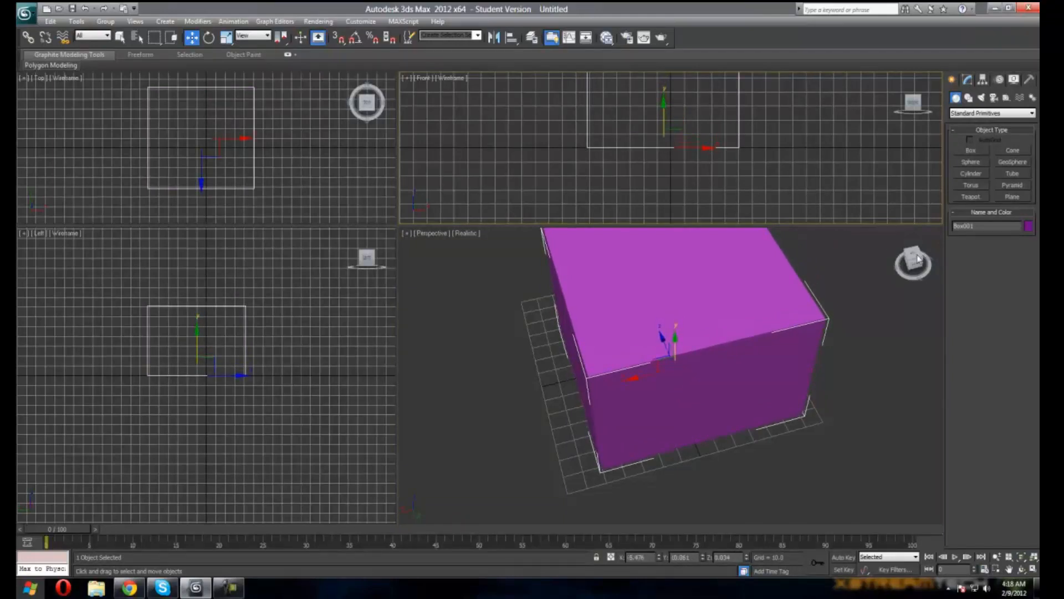
Orbit the perspective view, turn on 3D snapping and move the box along Y to 30 with grid-point snapping.
click(900, 264)
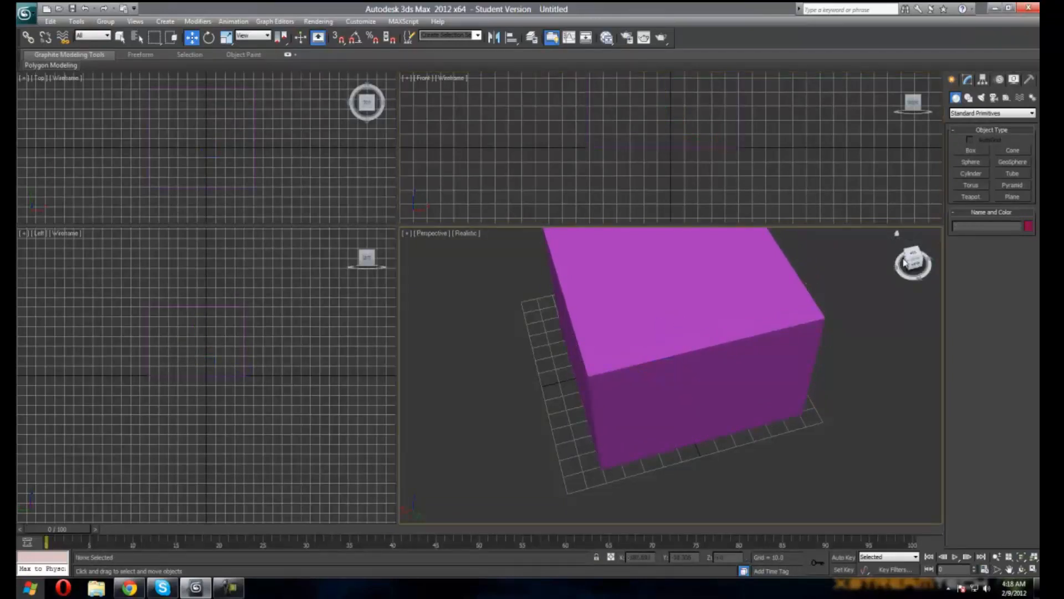
mouse_move(904, 263)
mouse_down()
mouse_move(909, 255)
mouse_move(915, 266)
mouse_up()
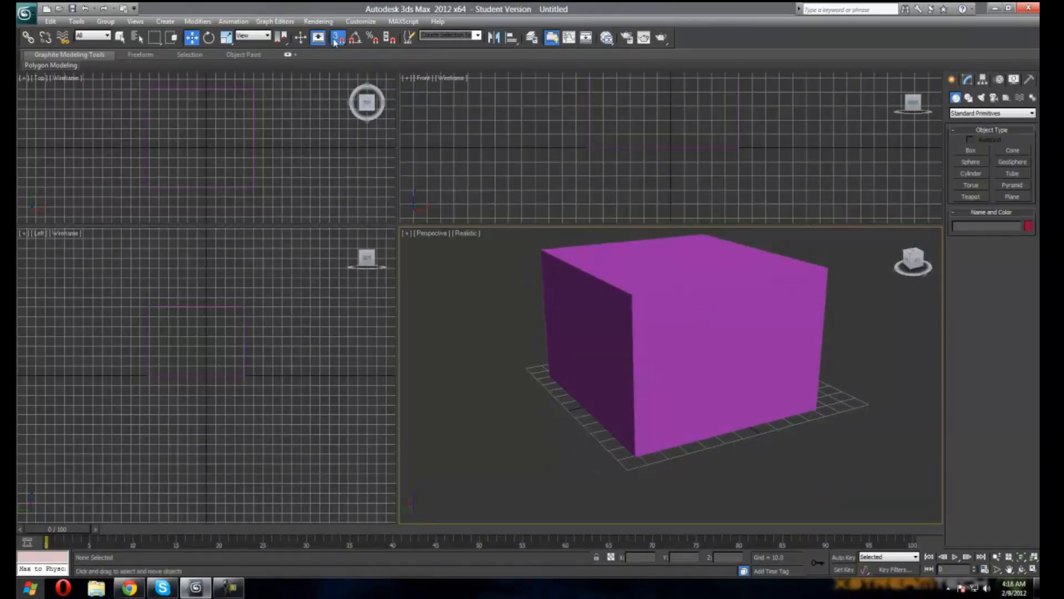
click(336, 40)
click(665, 305)
drag(635, 402, 507, 413)
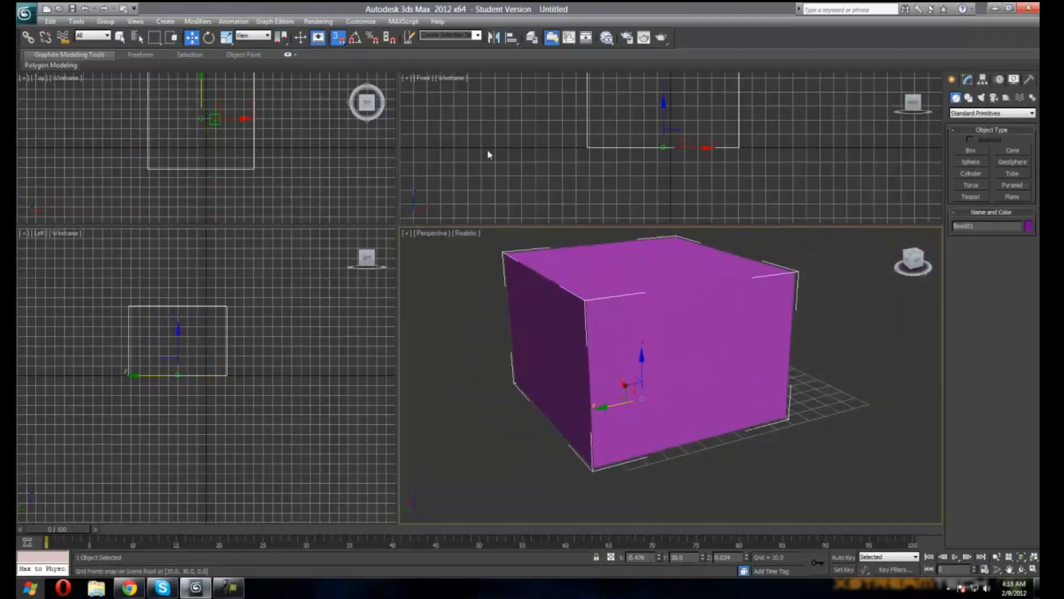
Review the snap types, snap options, home grid and user grid settings in Grid and Snap Settings.
right_click(337, 39)
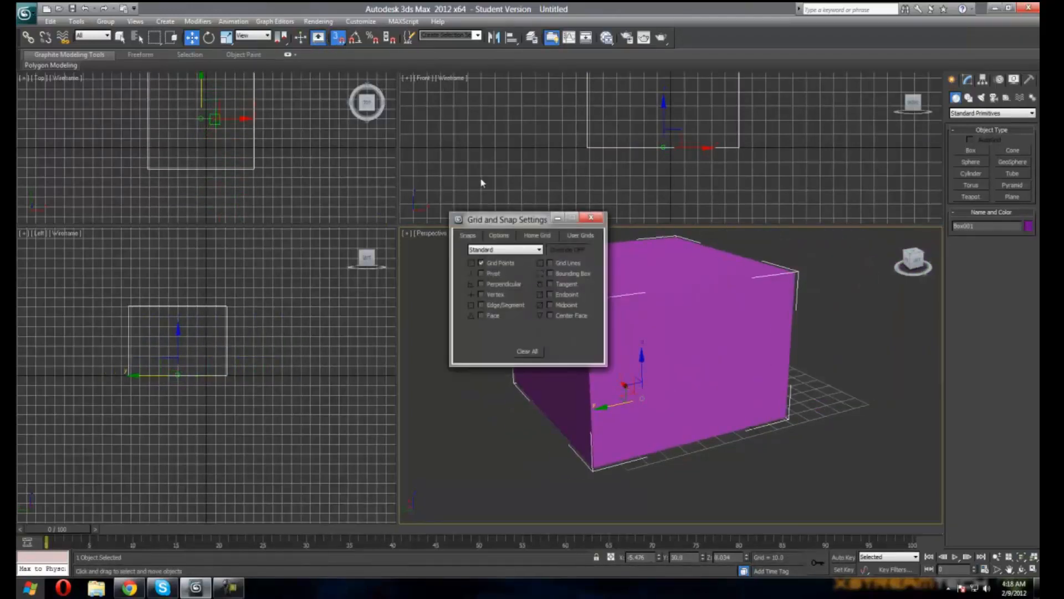
click(504, 237)
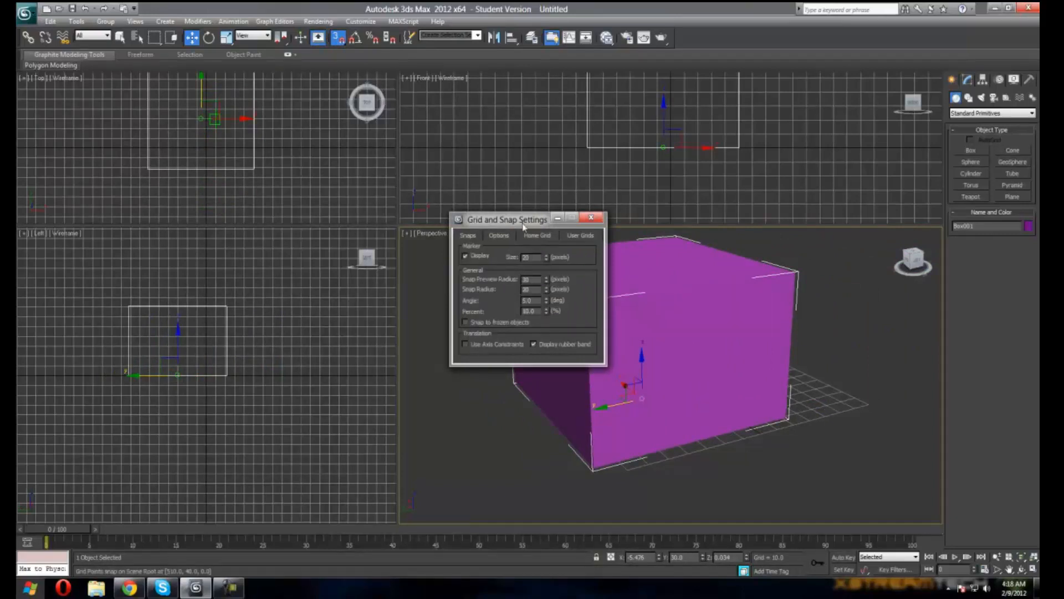
drag(520, 223, 484, 267)
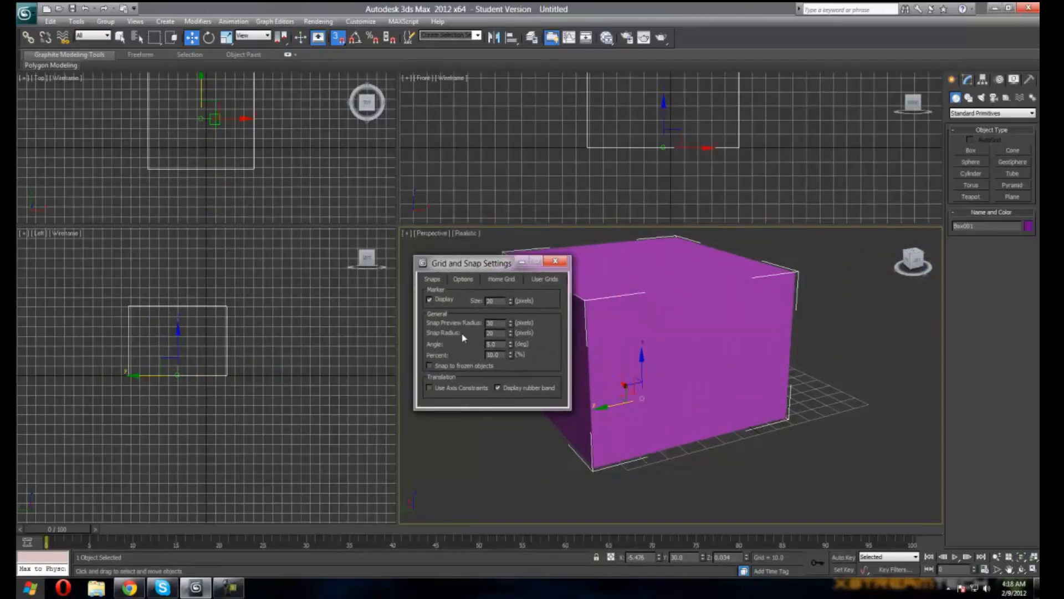
click(502, 279)
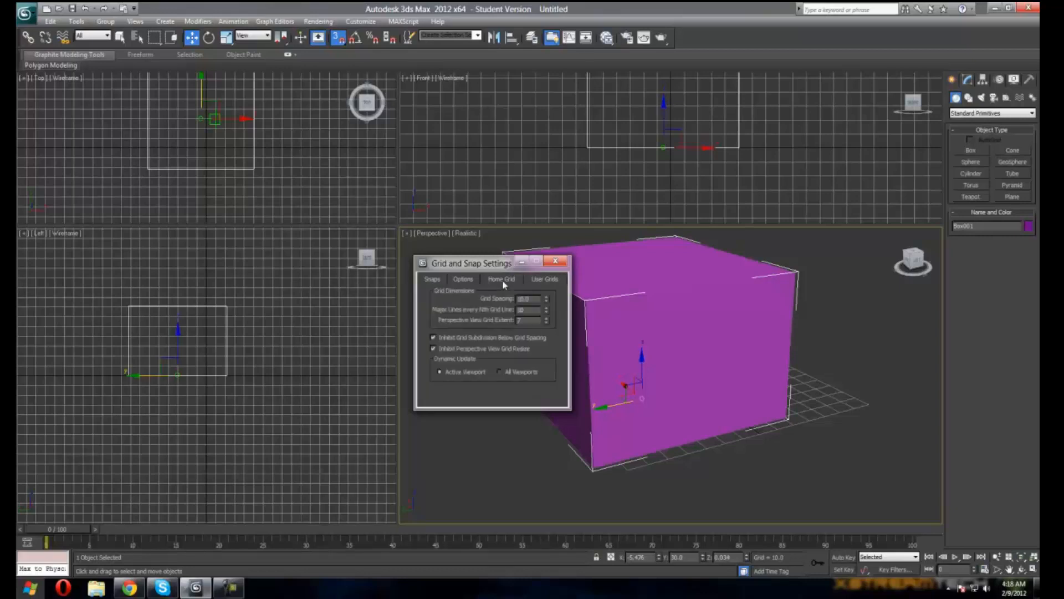
click(535, 279)
click(431, 279)
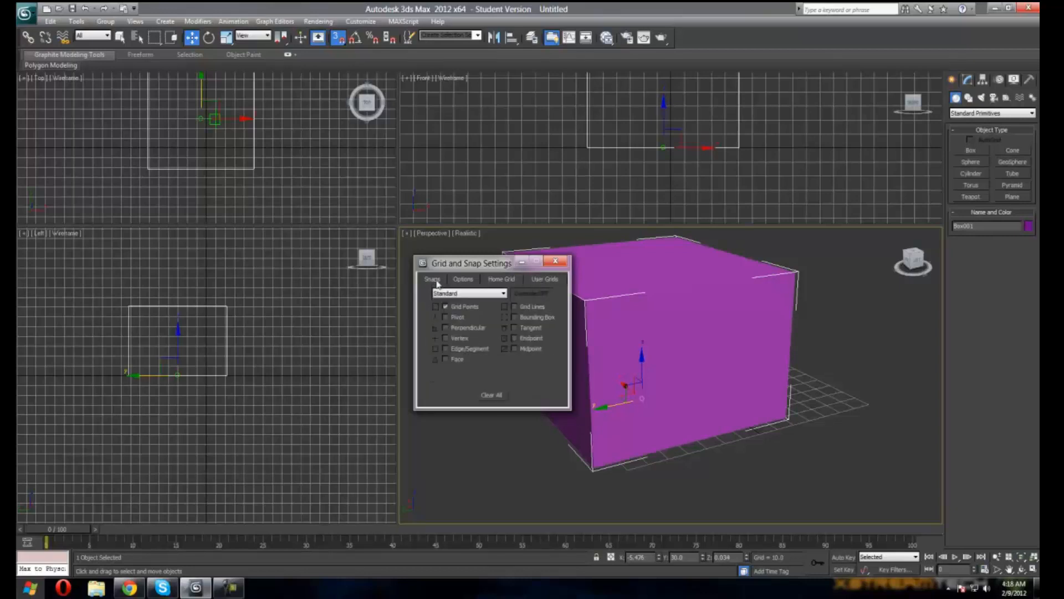
click(561, 265)
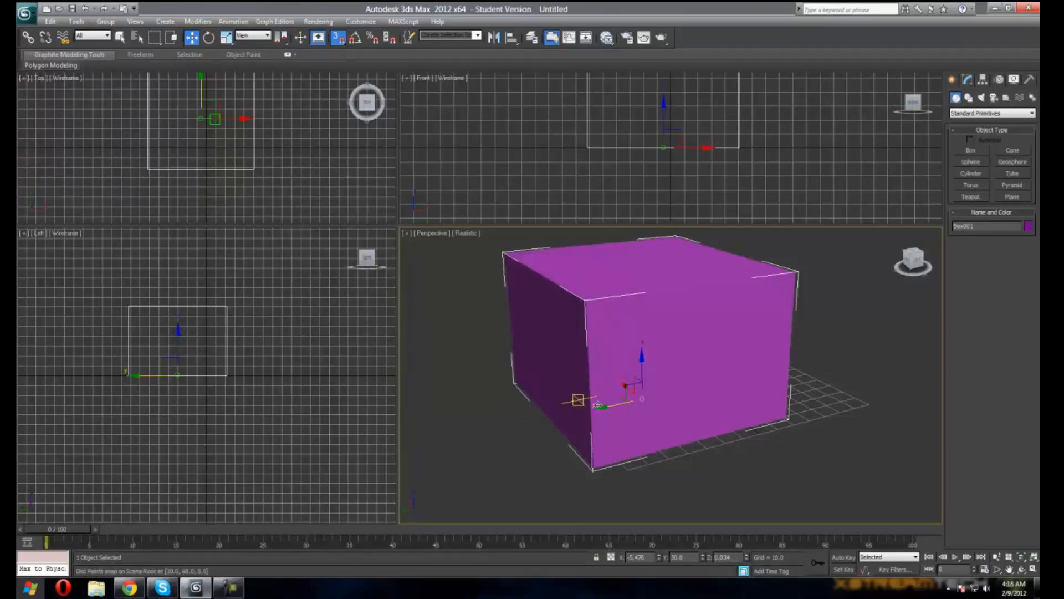
Move the box along Y to -30 with grid snapping, and nudge it freely along X and Y with snapping off.
drag(607, 408, 749, 388)
key(ctrl+z)
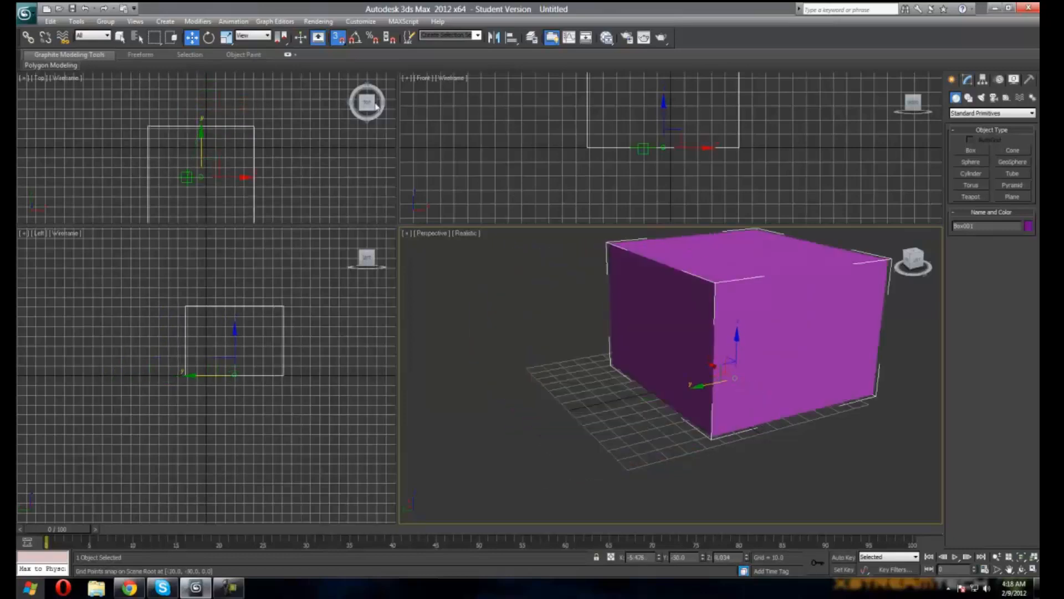
click(343, 42)
drag(709, 147, 697, 148)
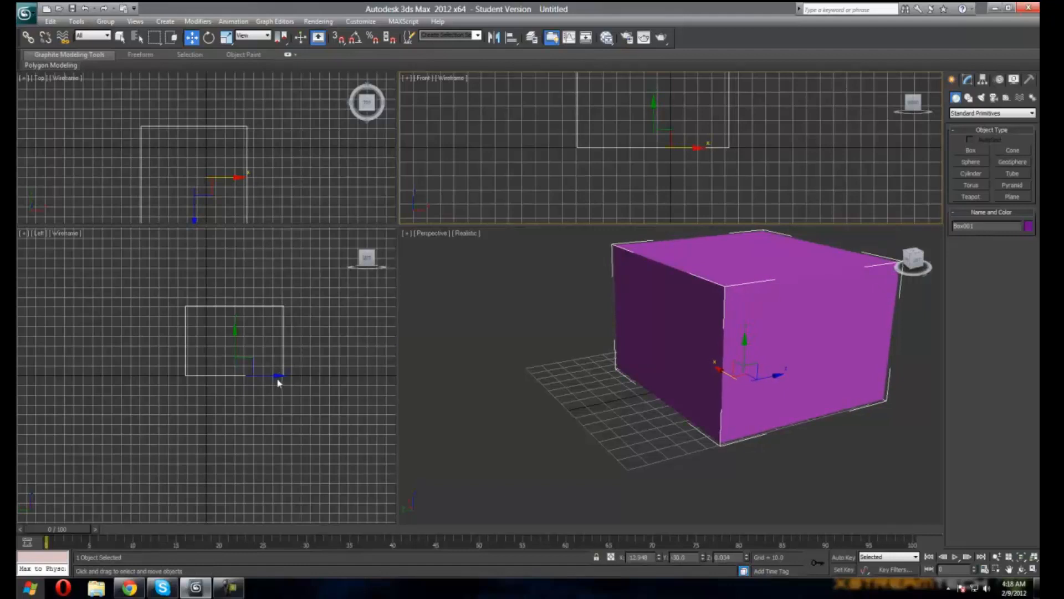
drag(278, 376, 279, 374)
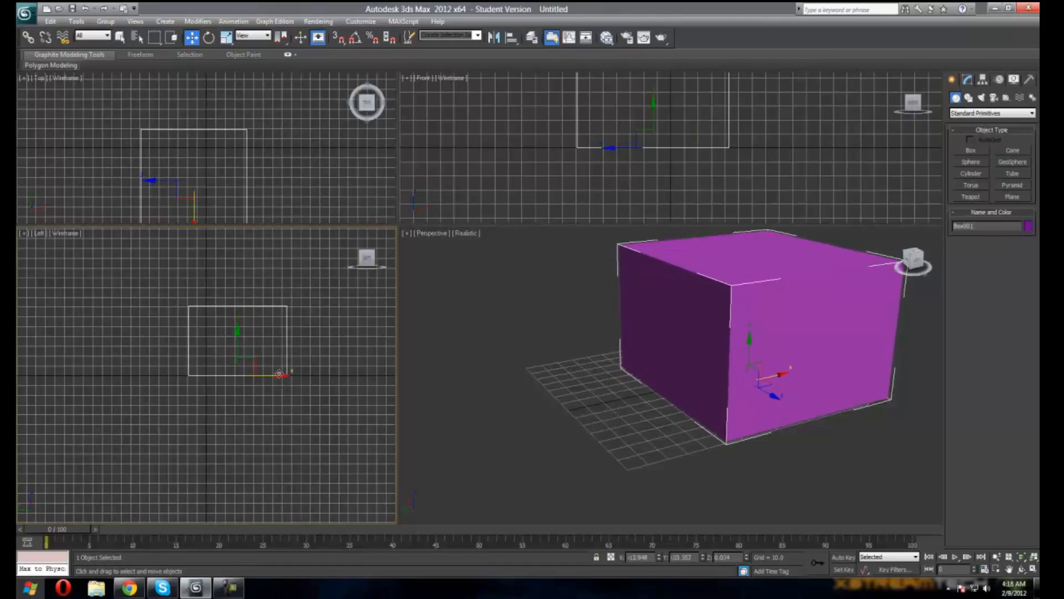
Move the box back to about X -5.5 and Y 10 with 3D snapping on, and switch 3D snapping off.
click(336, 40)
drag(781, 375, 691, 408)
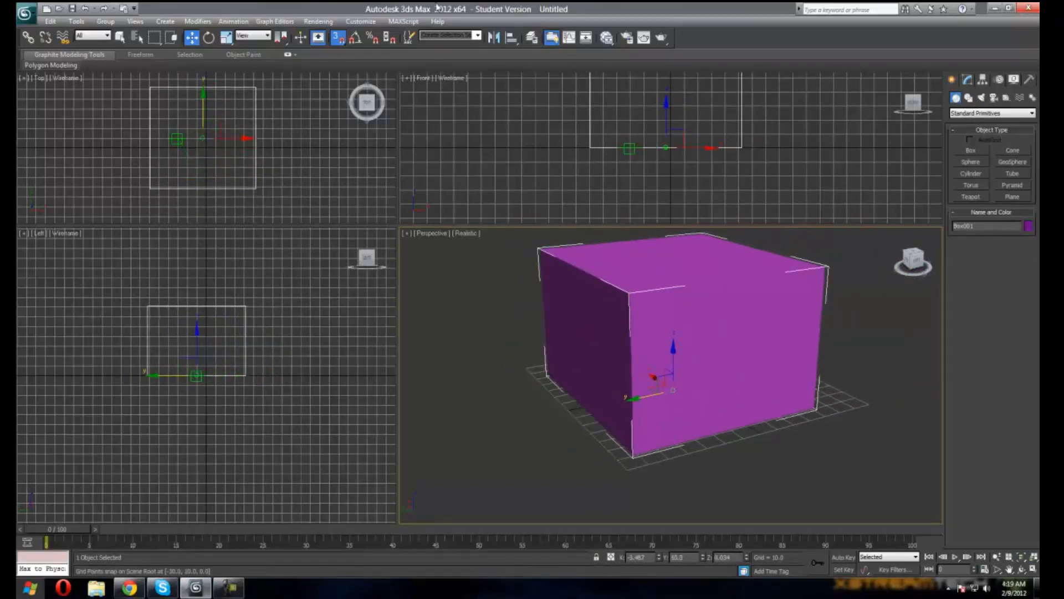
click(337, 37)
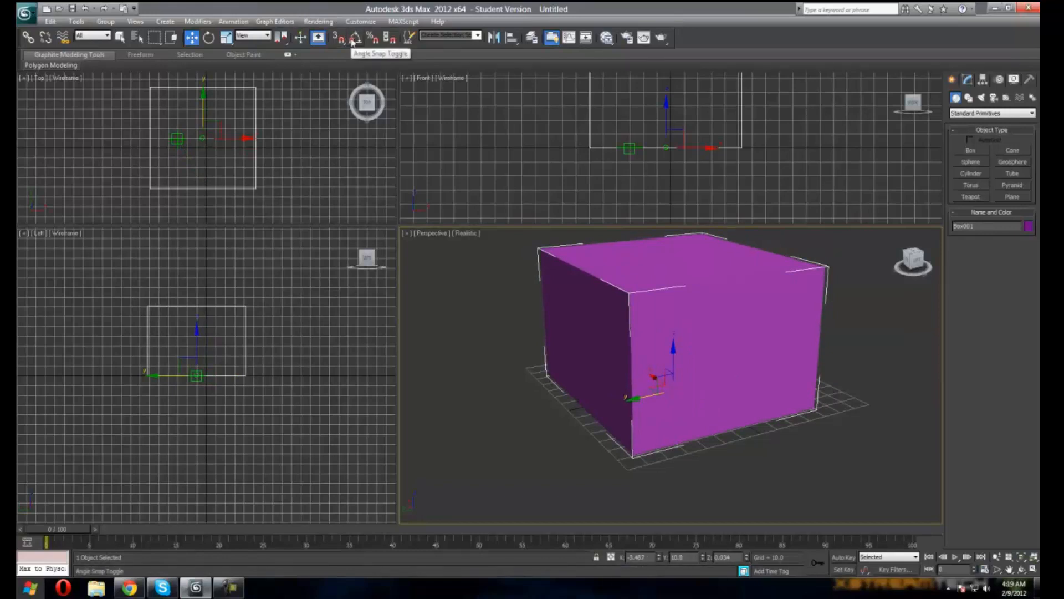
Turn on angle snap, rotate the box about Y to -80 degrees and return it to 0 degrees.
click(354, 39)
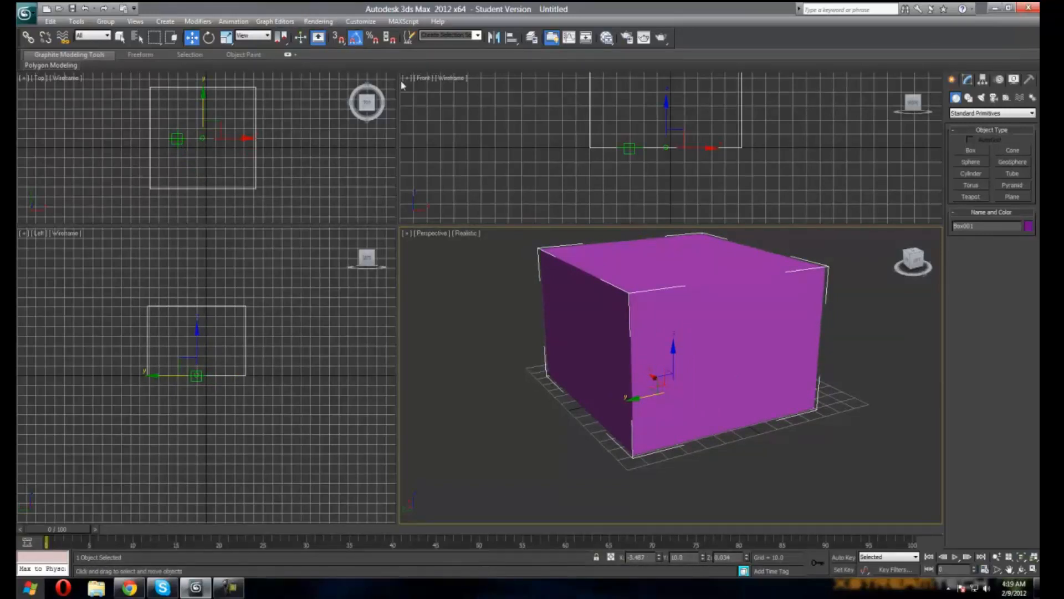
click(209, 37)
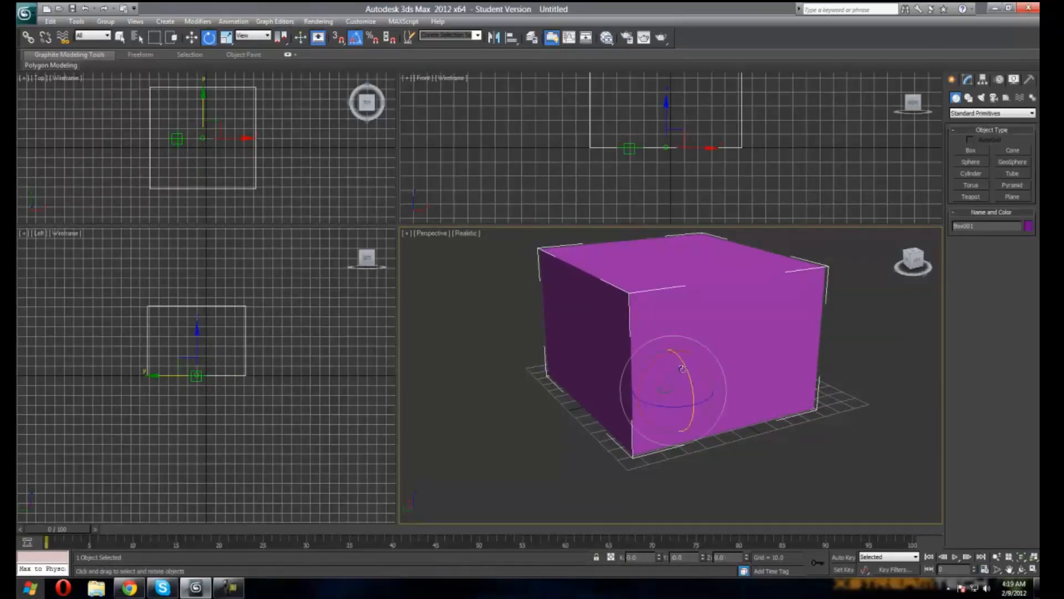
drag(687, 368, 713, 398)
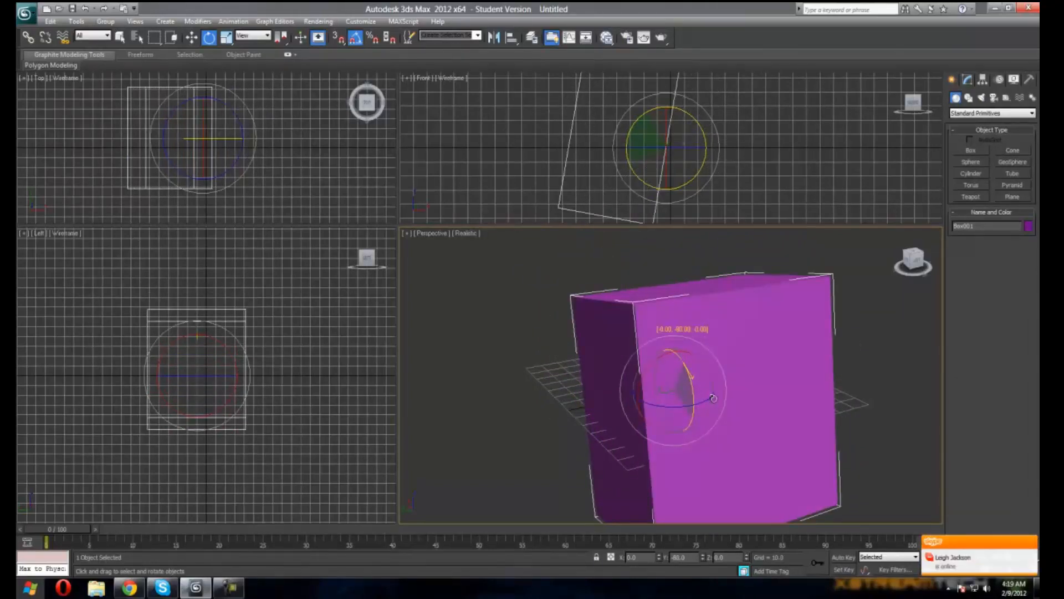
drag(713, 398, 668, 375)
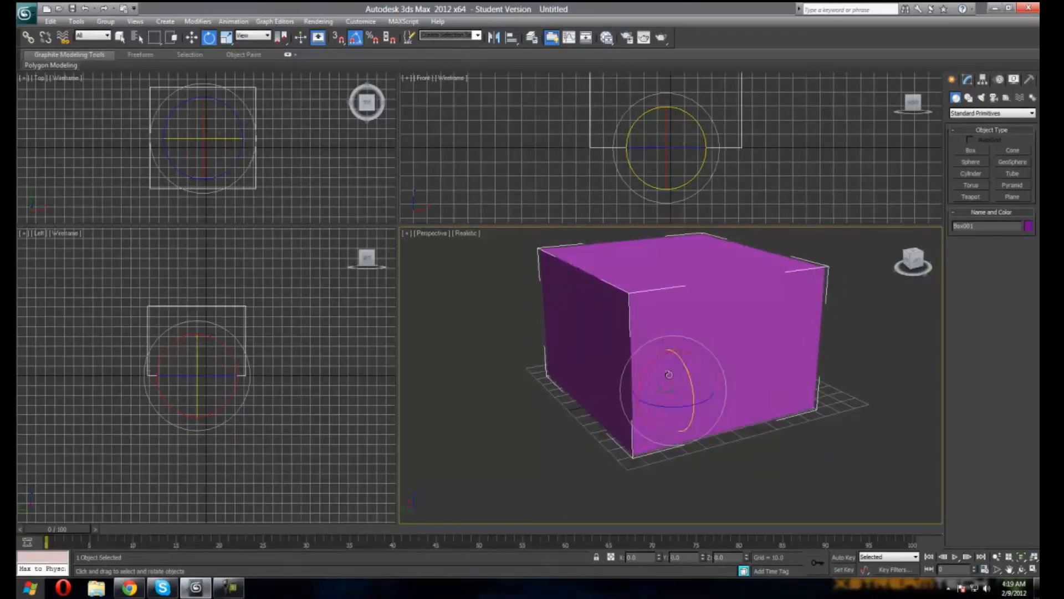
Turn on percent snap, try rotating the box about Y, and switch off both percent and angle snap.
click(376, 41)
drag(692, 361, 654, 393)
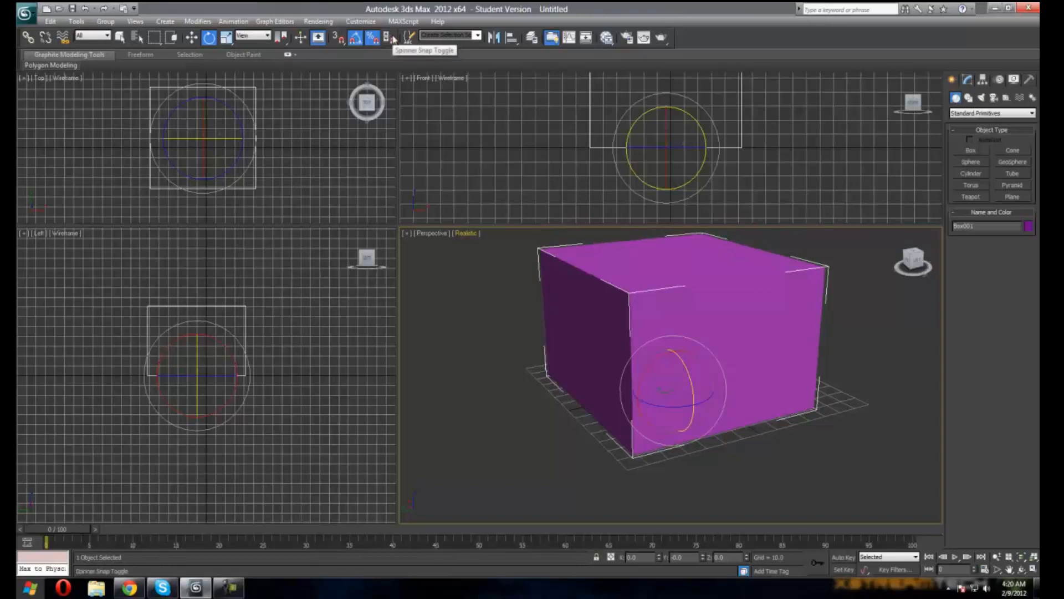
click(372, 38)
click(356, 39)
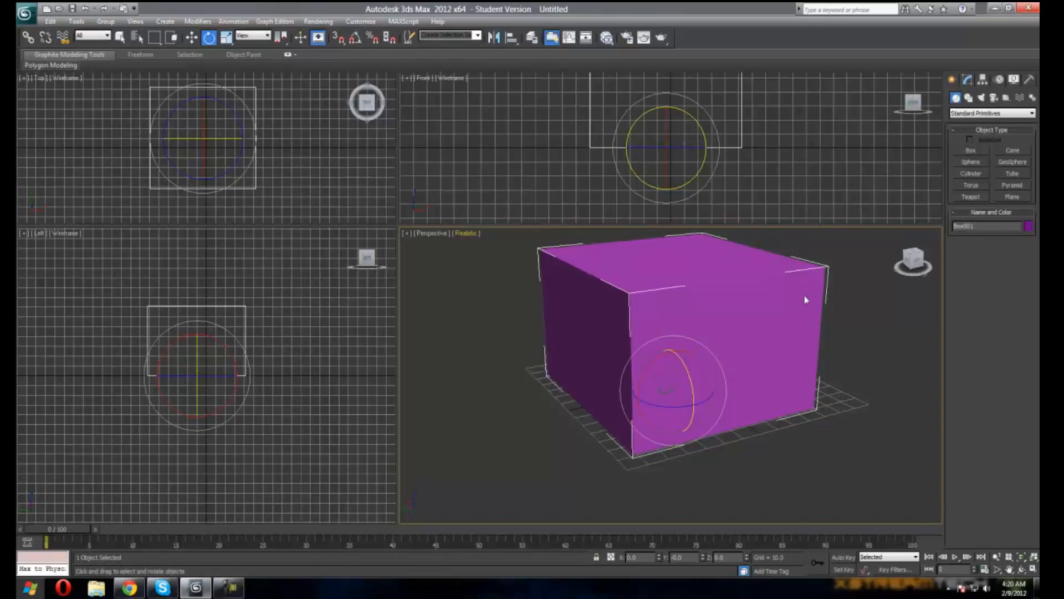
Switch to the Move tool and orbit the perspective view to another side of the box.
click(193, 37)
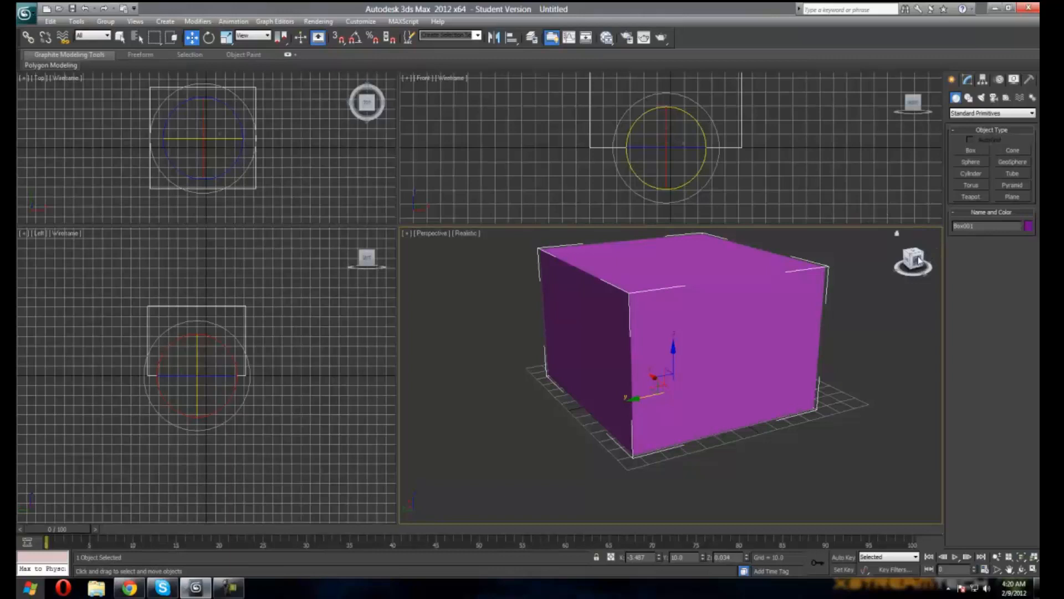
mouse_move(917, 258)
mouse_down()
mouse_move(875, 294)
mouse_move(837, 227)
mouse_move(919, 259)
mouse_move(914, 273)
mouse_move(917, 259)
mouse_up()
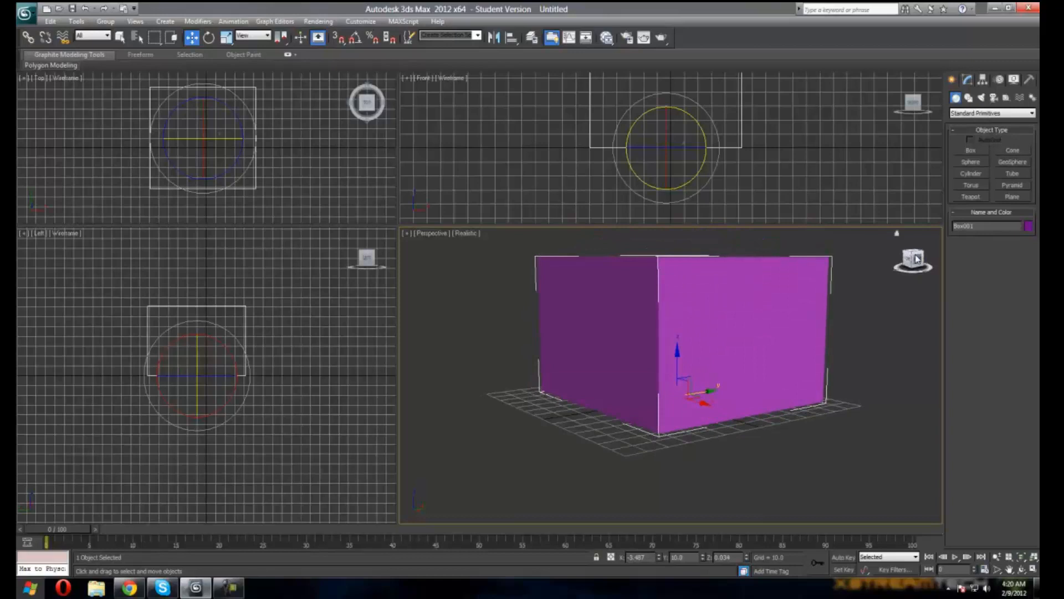